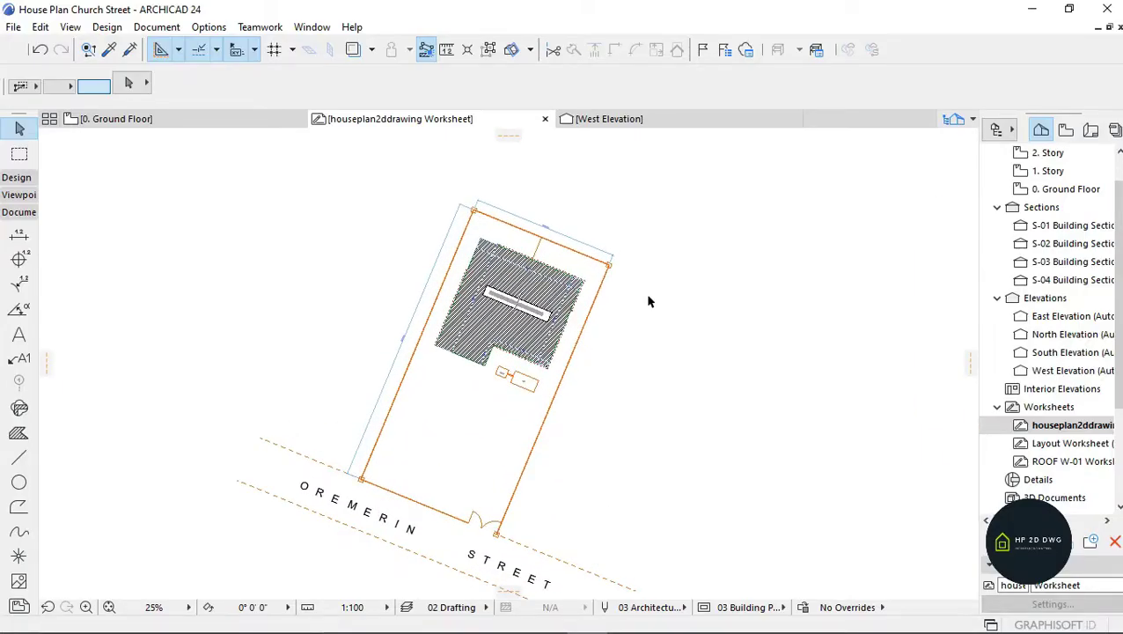
Step: Open the Layout Worksheet and zoom in on the finished SITE ANALYSIS text beside the proposed building
{"action": "double_click", "coordinate": [1070, 443]}
{"action": "scroll", "coordinate": [378, 224], "scroll_direction": "down", "scroll_amount": 2}
{"action": "scroll", "coordinate": [317, 187], "scroll_direction": "up", "scroll_amount": 3}
{"action": "scroll", "coordinate": [317, 187], "scroll_direction": "up", "scroll_amount": 1}
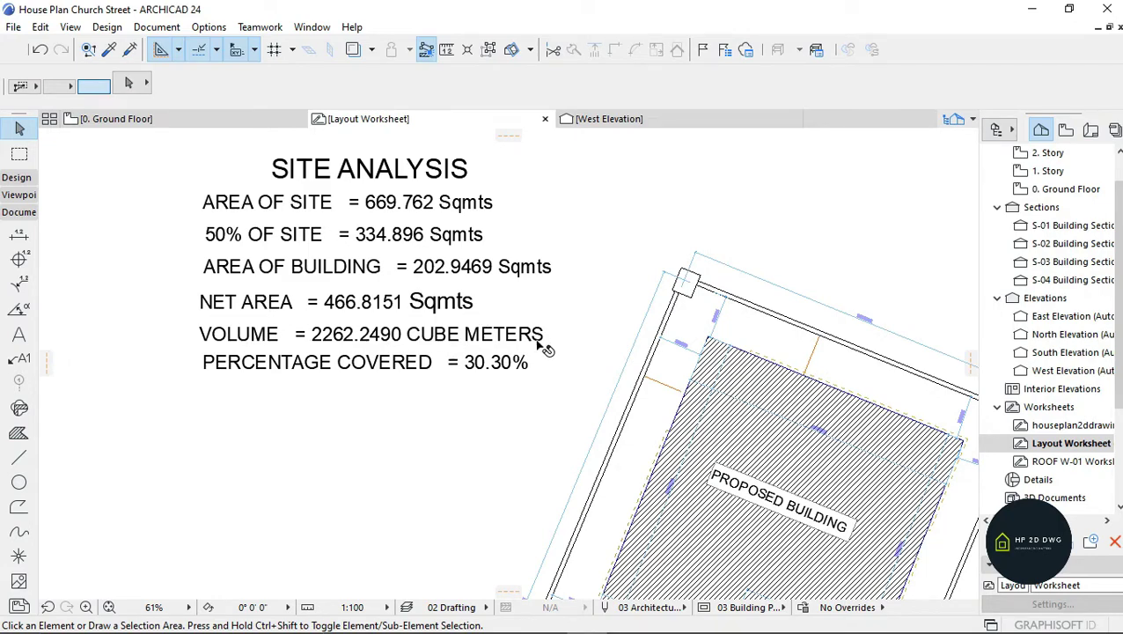
{"action": "scroll", "coordinate": [455, 374], "scroll_direction": "down", "scroll_amount": 8}
{"action": "scroll", "coordinate": [478, 363], "scroll_direction": "up", "scroll_amount": 4}
{"action": "scroll", "coordinate": [500, 320], "scroll_direction": "up", "scroll_amount": 4}
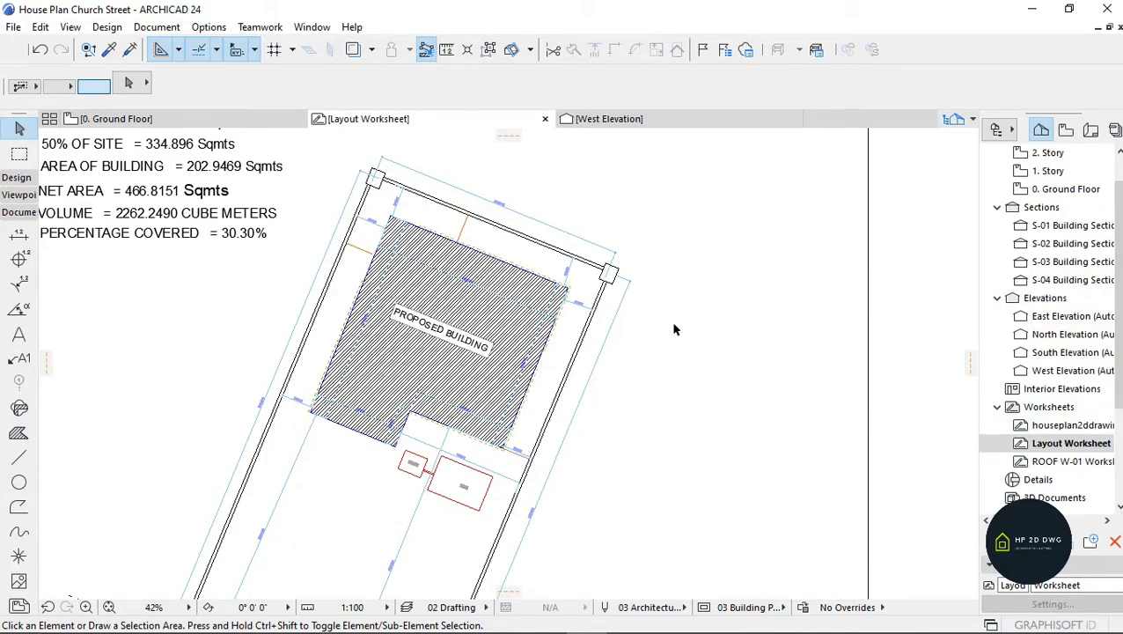
{"action": "scroll", "coordinate": [672, 325], "scroll_direction": "down", "scroll_amount": 4}
{"action": "scroll", "coordinate": [634, 301], "scroll_direction": "up", "scroll_amount": 3}
{"action": "scroll", "coordinate": [612, 221], "scroll_direction": "up", "scroll_amount": 3}
{"action": "scroll", "coordinate": [613, 221], "scroll_direction": "down", "scroll_amount": 3}
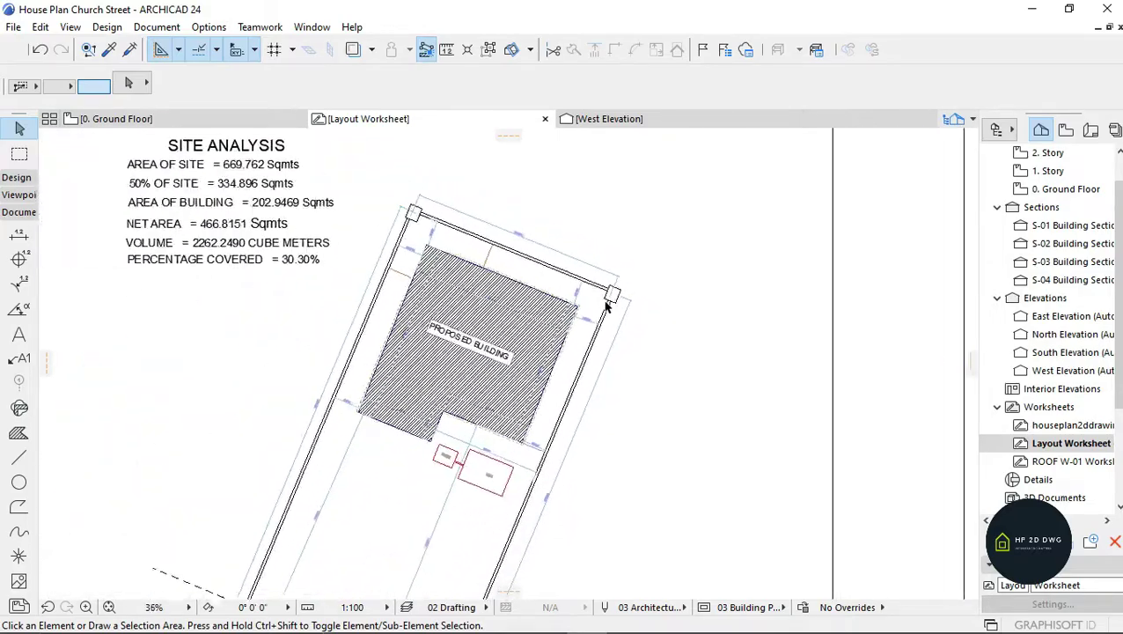
{"action": "scroll", "coordinate": [607, 304], "scroll_direction": "up", "scroll_amount": 3}
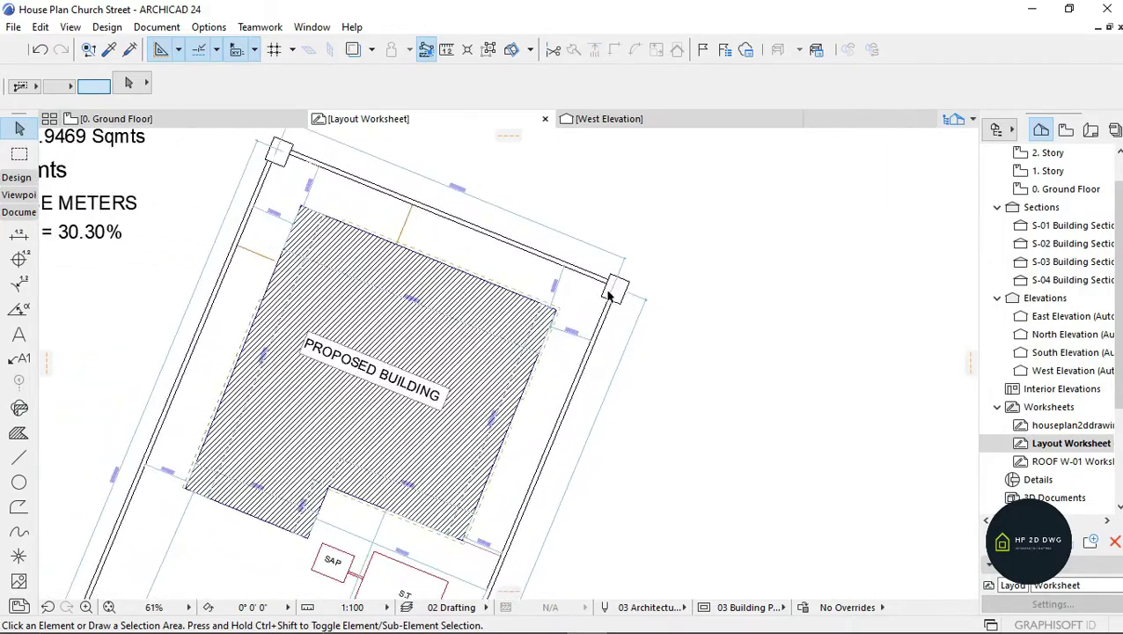
Step: Create a new independent worksheet with Reference ID GOAL
{"action": "double_click", "coordinate": [1072, 425]}
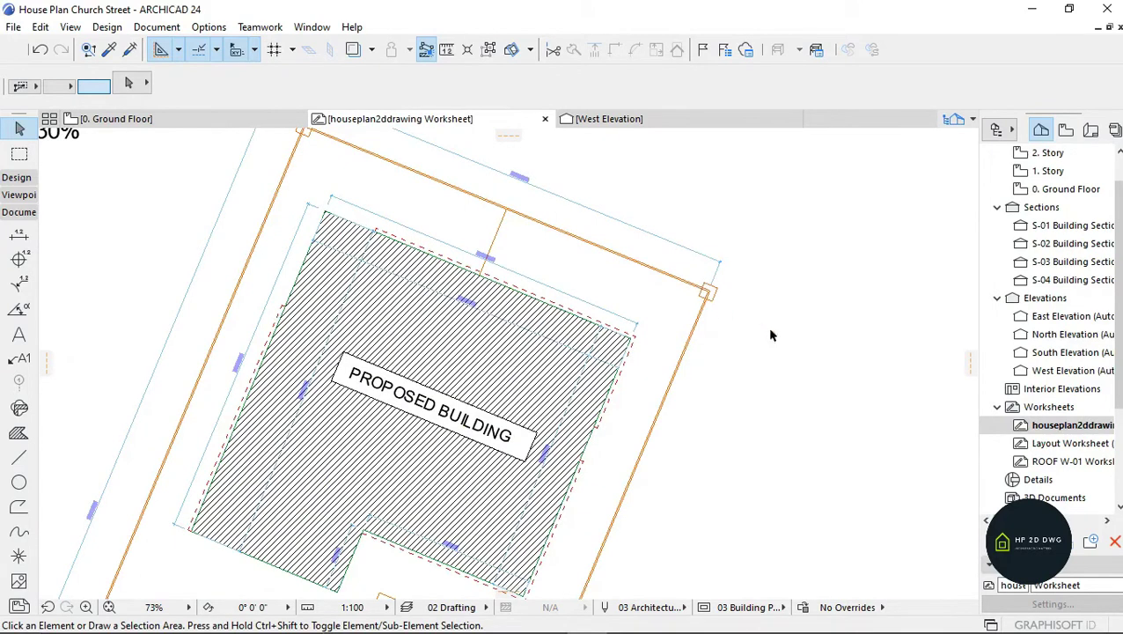
{"action": "left_click", "coordinate": [1065, 407]}
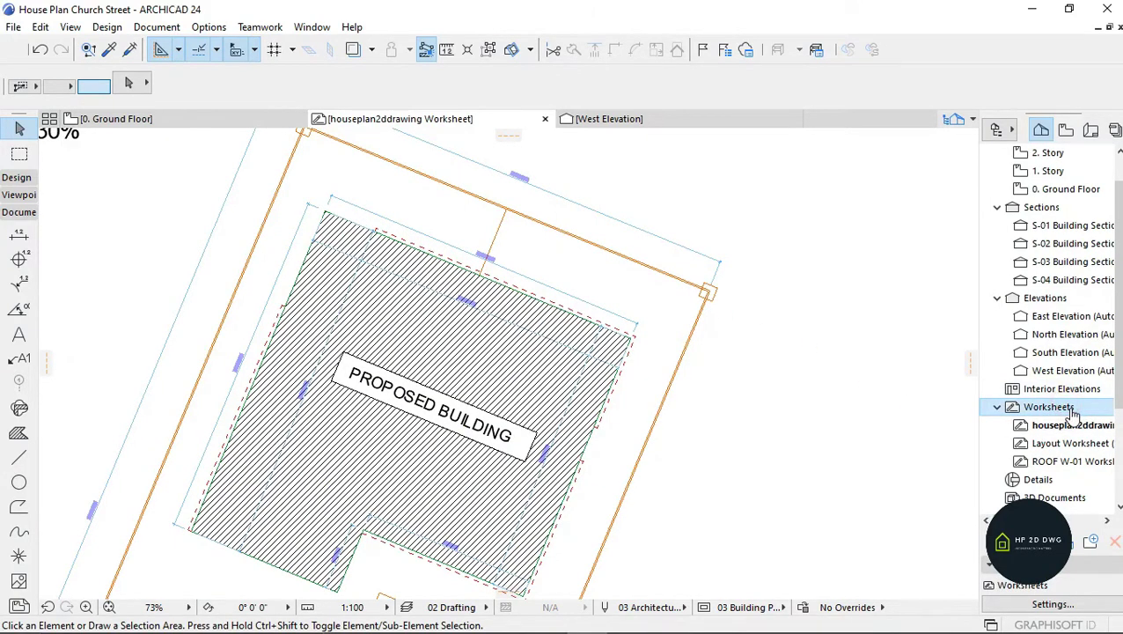
{"action": "right_click", "coordinate": [1073, 413]}
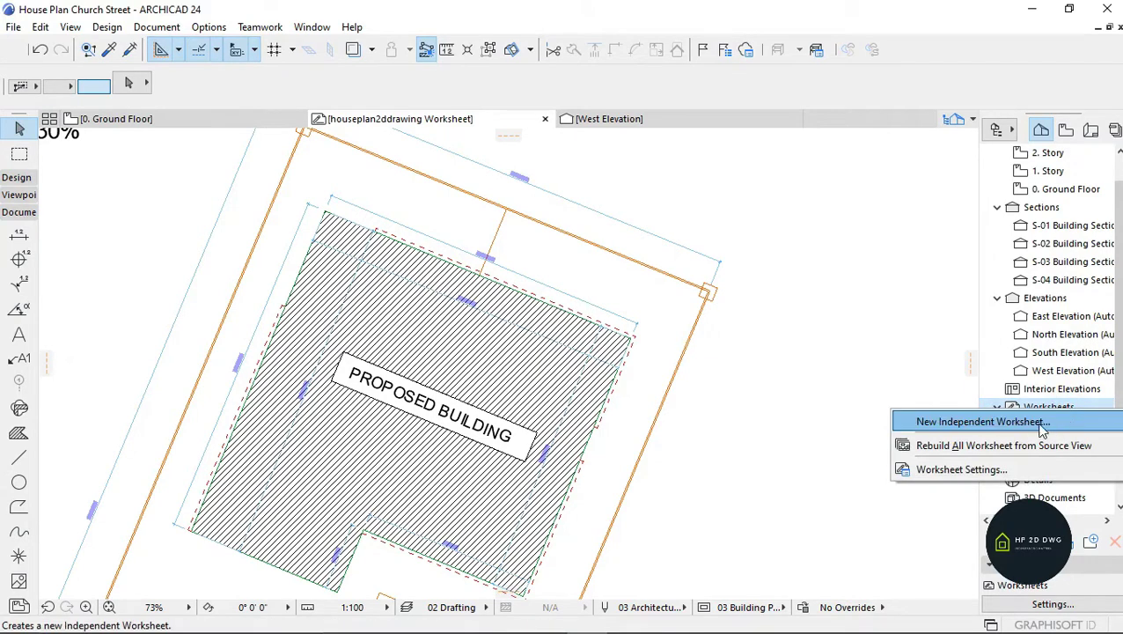
{"action": "left_click", "coordinate": [1032, 427]}
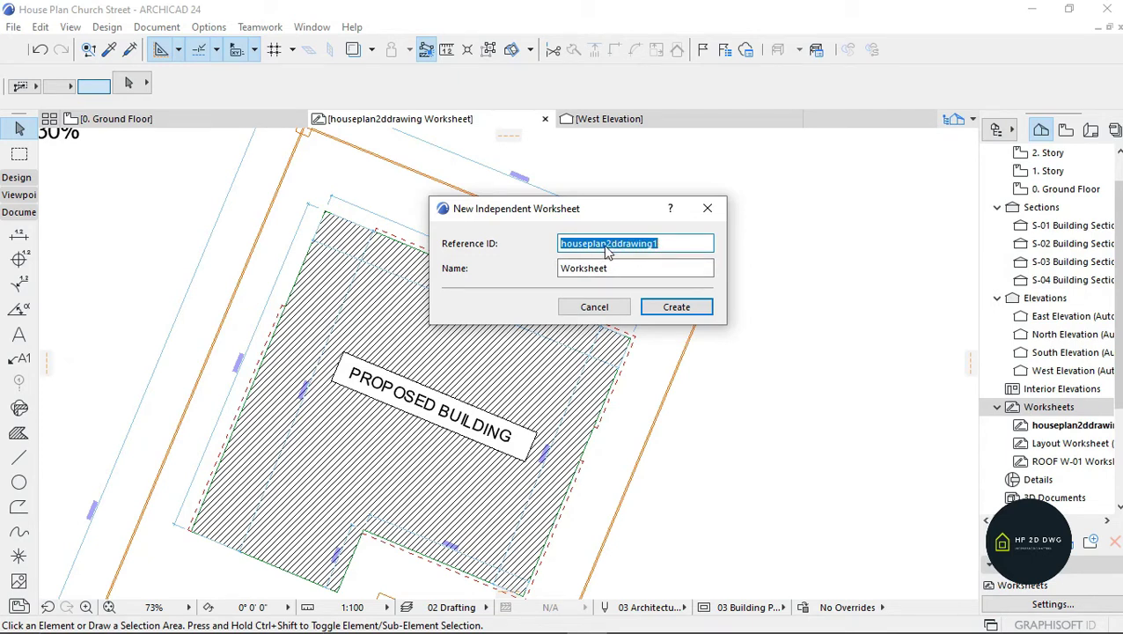
{"action": "type", "text": "GOAL"}
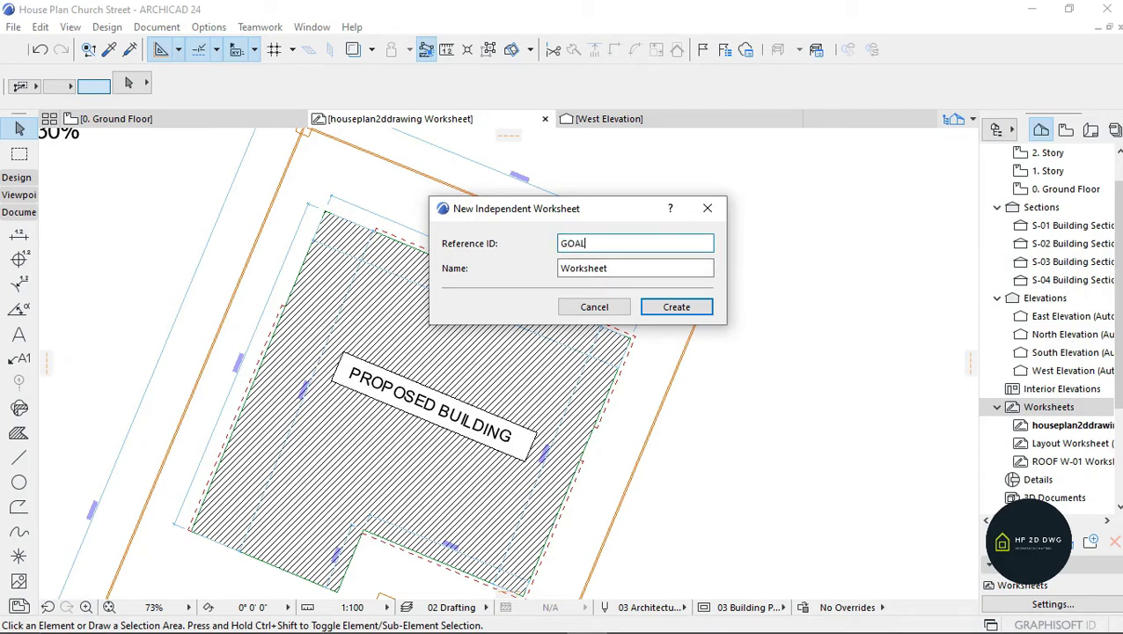
{"action": "left_click", "coordinate": [684, 309]}
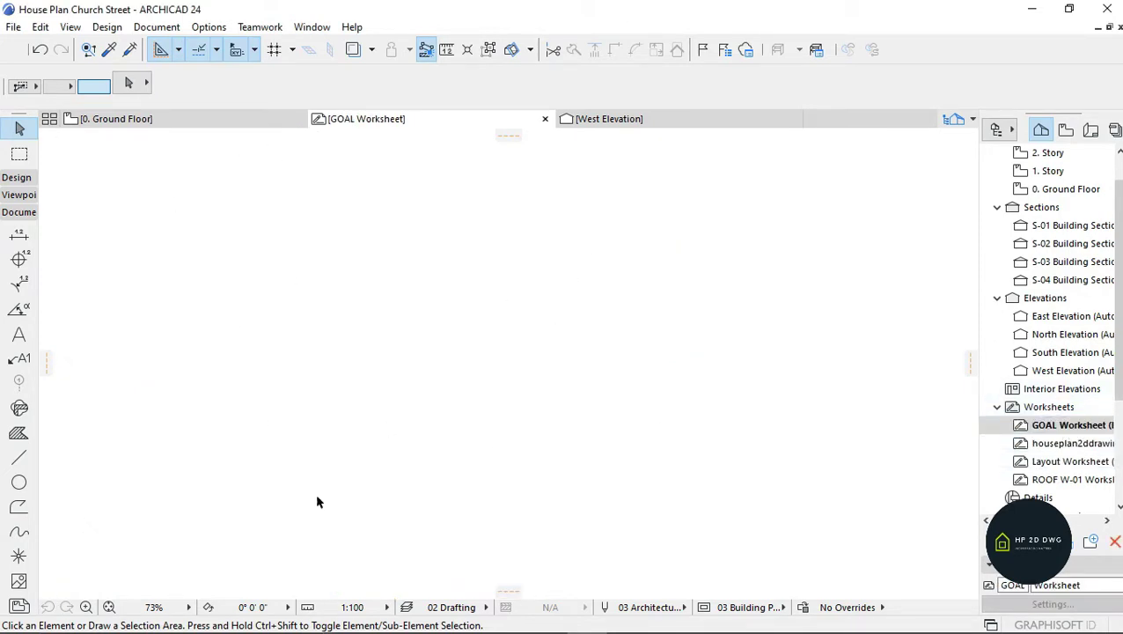
Step: Sketch a test polyline on the blank GOAL sheet, then cancel it with Esc
{"action": "left_click", "coordinate": [20, 457]}
{"action": "left_click", "coordinate": [474, 432]}
{"action": "left_click", "coordinate": [470, 212]}
{"action": "left_click", "coordinate": [609, 198]}
{"action": "left_click", "coordinate": [624, 401]}
{"action": "left_click", "coordinate": [293, 417]}
{"action": "left_click", "coordinate": [375, 280]}
{"action": "left_click", "coordinate": [723, 375]}
{"action": "left_click", "coordinate": [688, 218]}
{"action": "left_click", "coordinate": [512, 353]}
{"action": "left_click", "coordinate": [358, 487]}
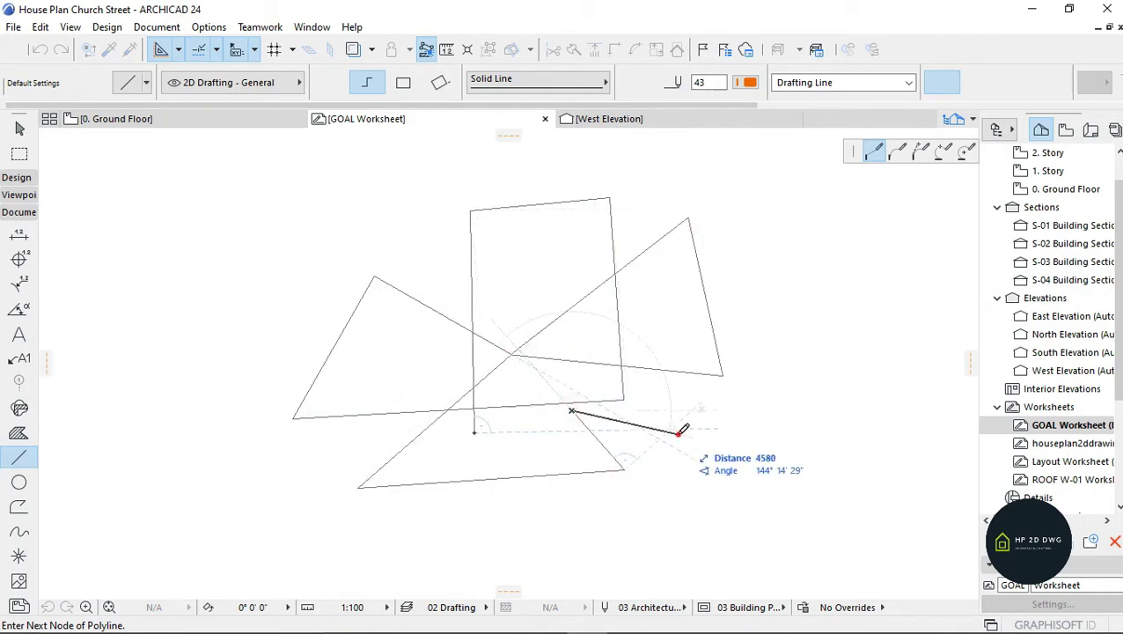
{"action": "key", "text": "Escape"}
{"action": "key", "text": "Escape"}
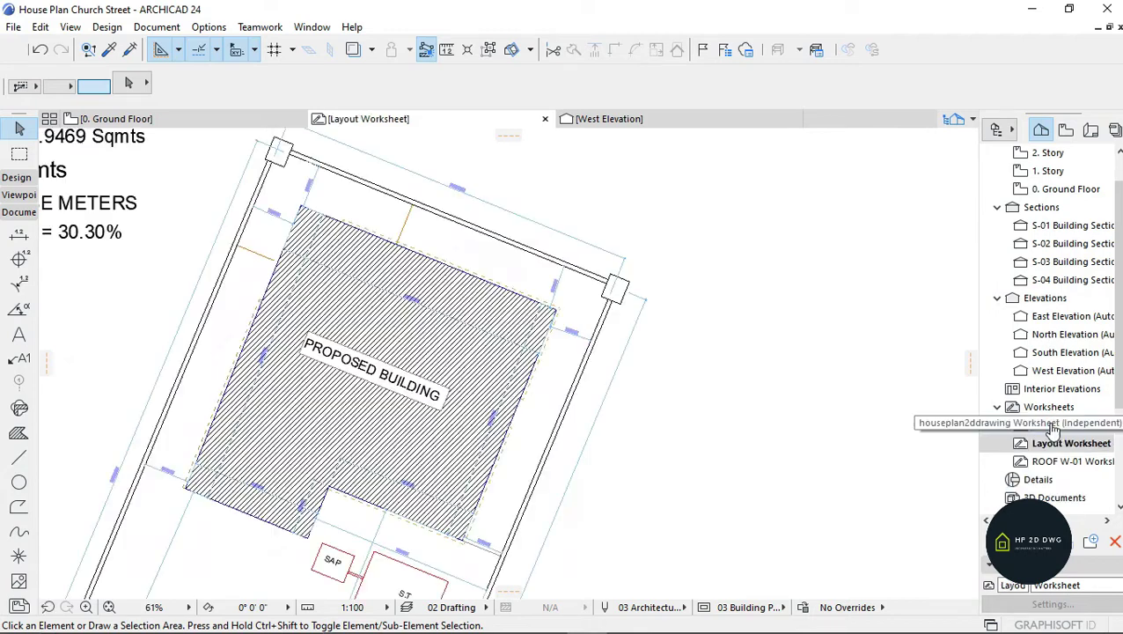
Step: Reopen the houseplan2ddrawing worksheet showing the Oremerin Street site plan
{"action": "double_click", "coordinate": [1070, 425]}
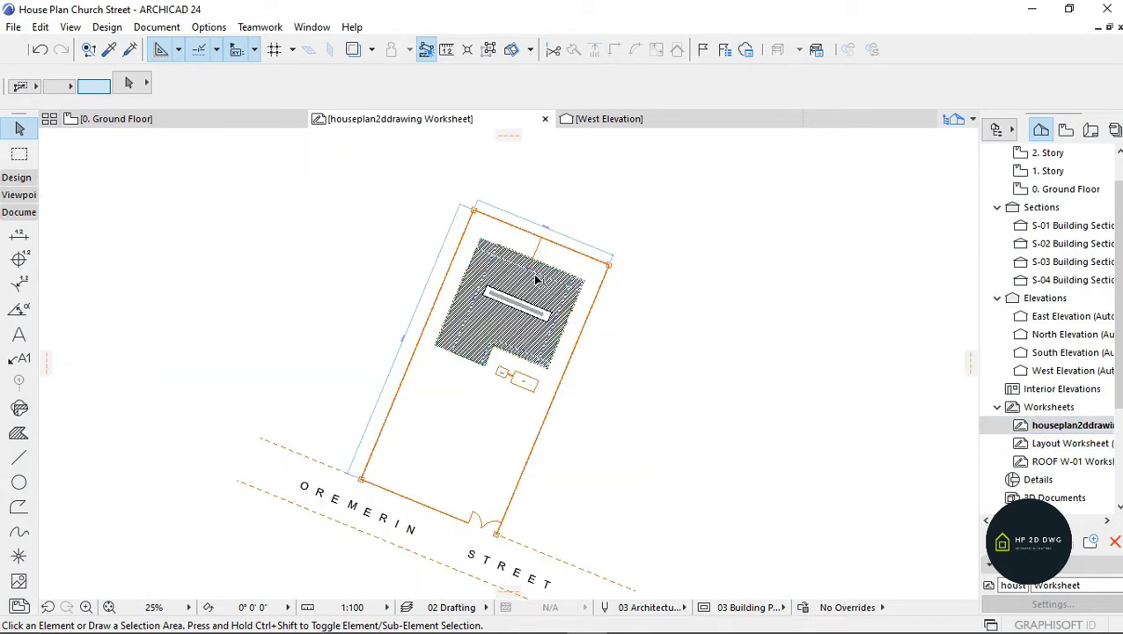
{"action": "scroll", "coordinate": [476, 246], "scroll_direction": "down", "scroll_amount": 2}
{"action": "scroll", "coordinate": [426, 226], "scroll_direction": "up", "scroll_amount": 5}
{"action": "scroll", "coordinate": [472, 255], "scroll_direction": "up", "scroll_amount": 2}
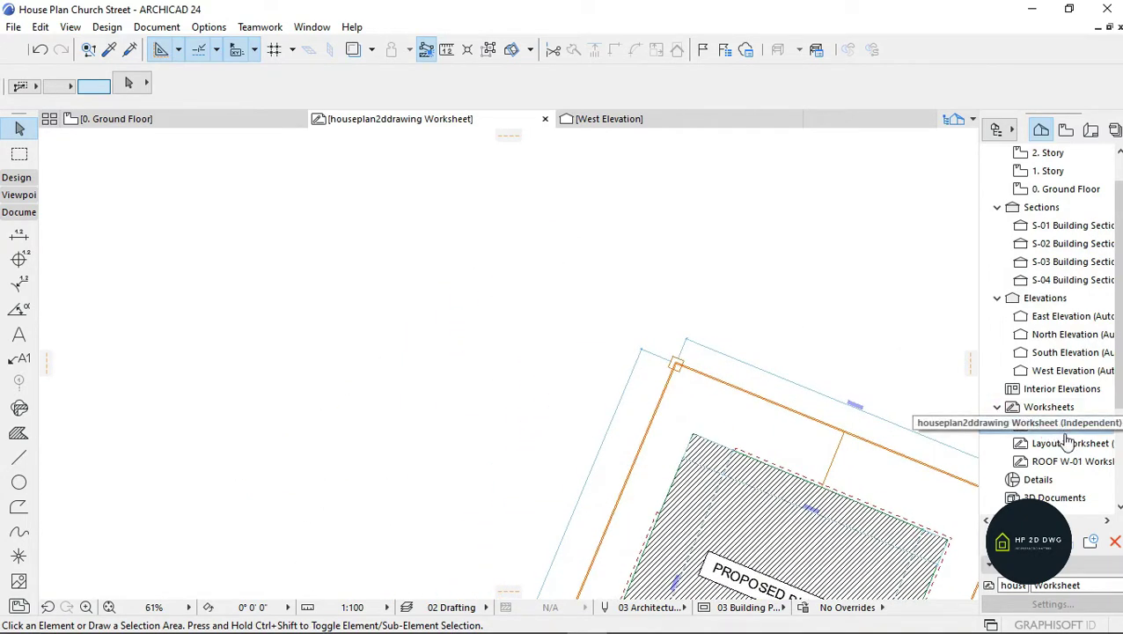
Step: Try a Text block frame above the site plan, cancel it, and zoom around the plan
{"action": "left_click", "coordinate": [18, 334]}
{"action": "left_click", "coordinate": [260, 208]}
{"action": "left_click", "coordinate": [554, 295]}
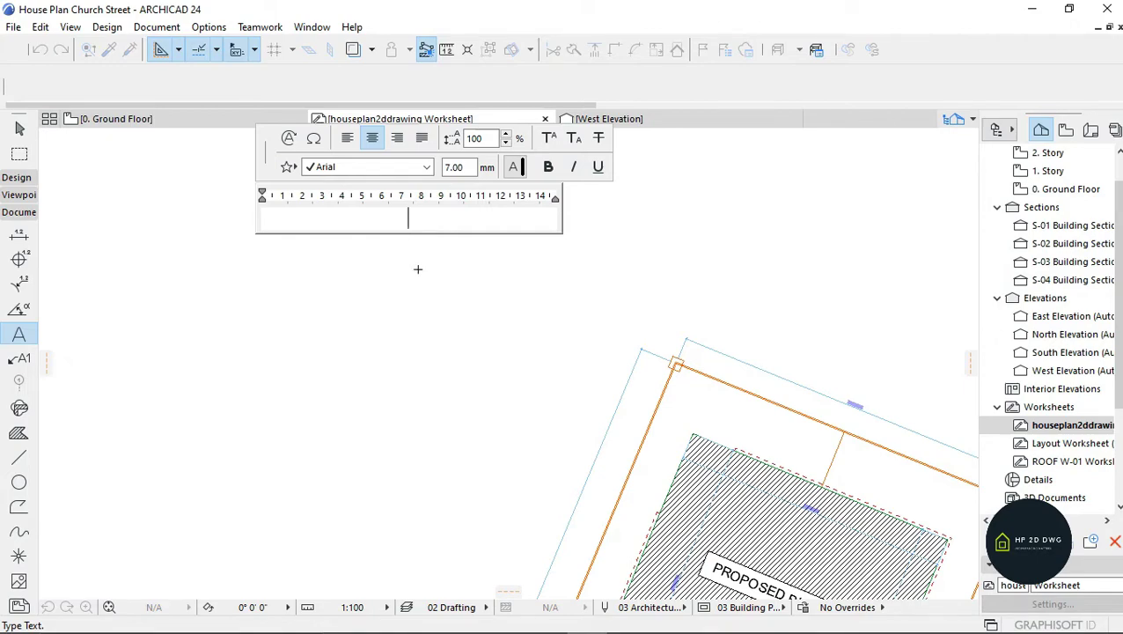
{"action": "key", "text": "Escape"}
{"action": "scroll", "coordinate": [532, 433], "scroll_direction": "down", "scroll_amount": 5}
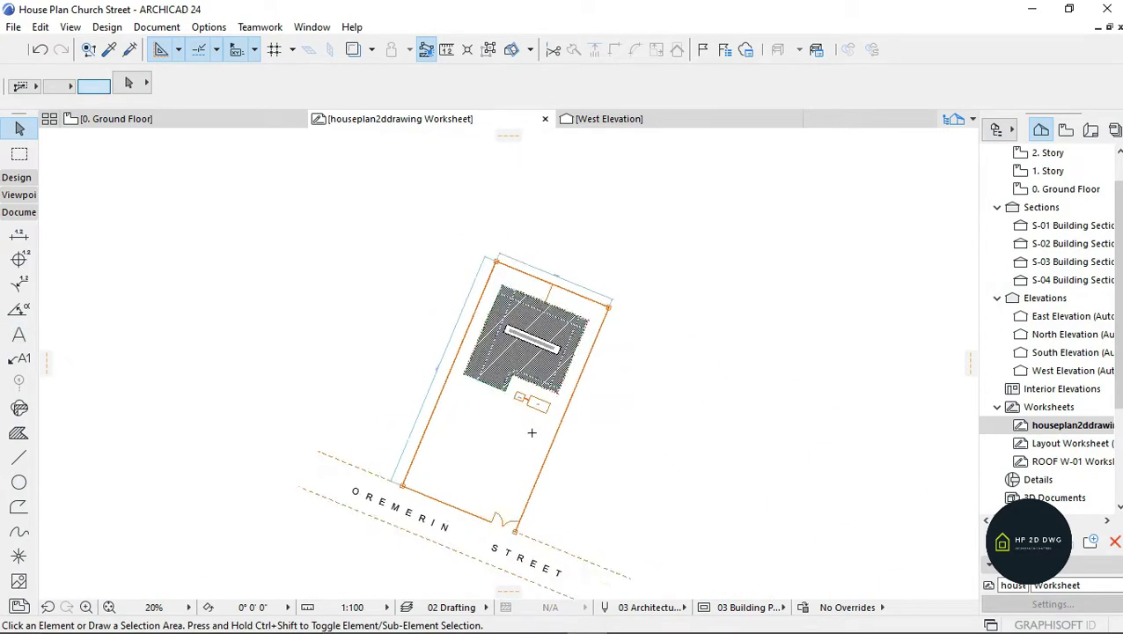
{"action": "scroll", "coordinate": [532, 441], "scroll_direction": "down", "scroll_amount": 2}
{"action": "scroll", "coordinate": [526, 464], "scroll_direction": "up", "scroll_amount": 3}
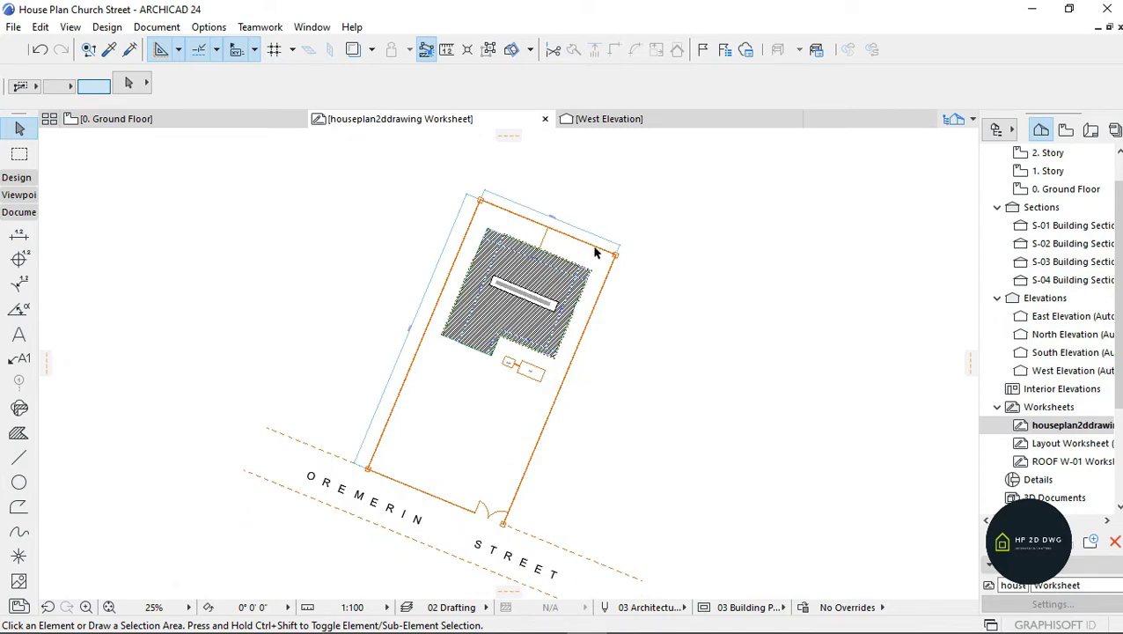
{"action": "scroll", "coordinate": [529, 278], "scroll_direction": "up", "scroll_amount": 3}
{"action": "scroll", "coordinate": [531, 279], "scroll_direction": "down", "scroll_amount": 3}
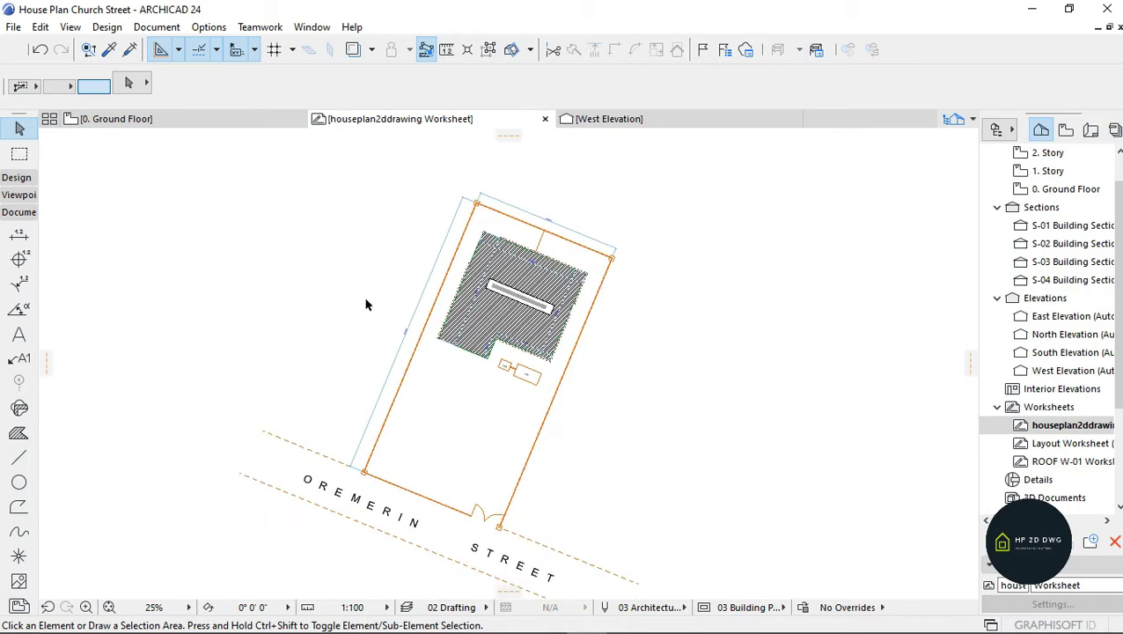
{"action": "scroll", "coordinate": [506, 280], "scroll_direction": "up", "scroll_amount": 6}
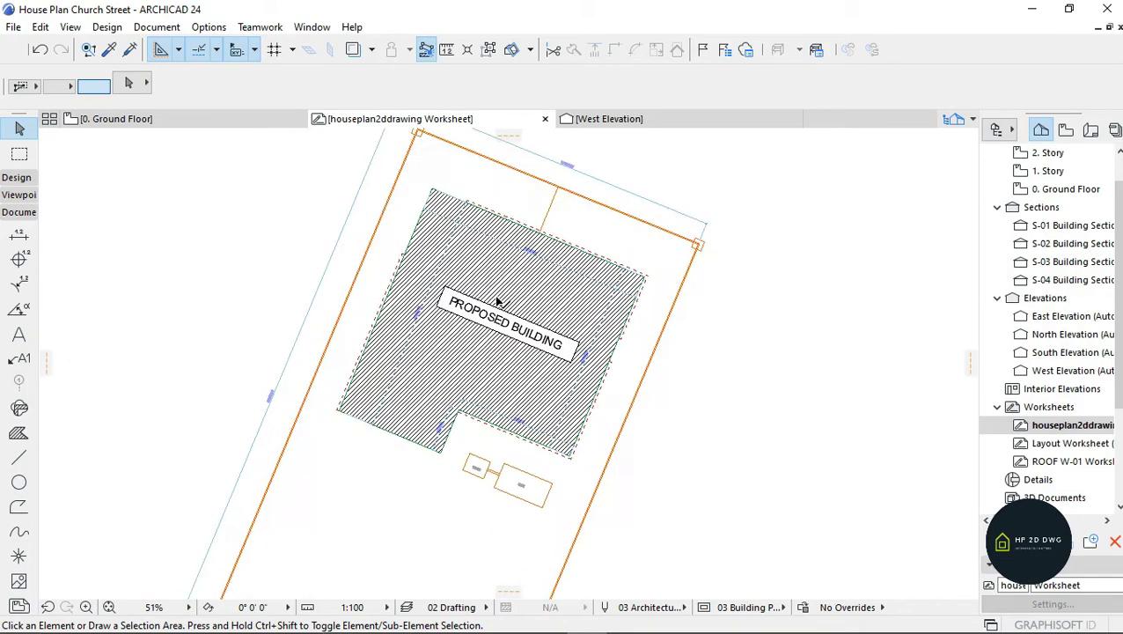
{"action": "scroll", "coordinate": [529, 432], "scroll_direction": "down", "scroll_amount": 7}
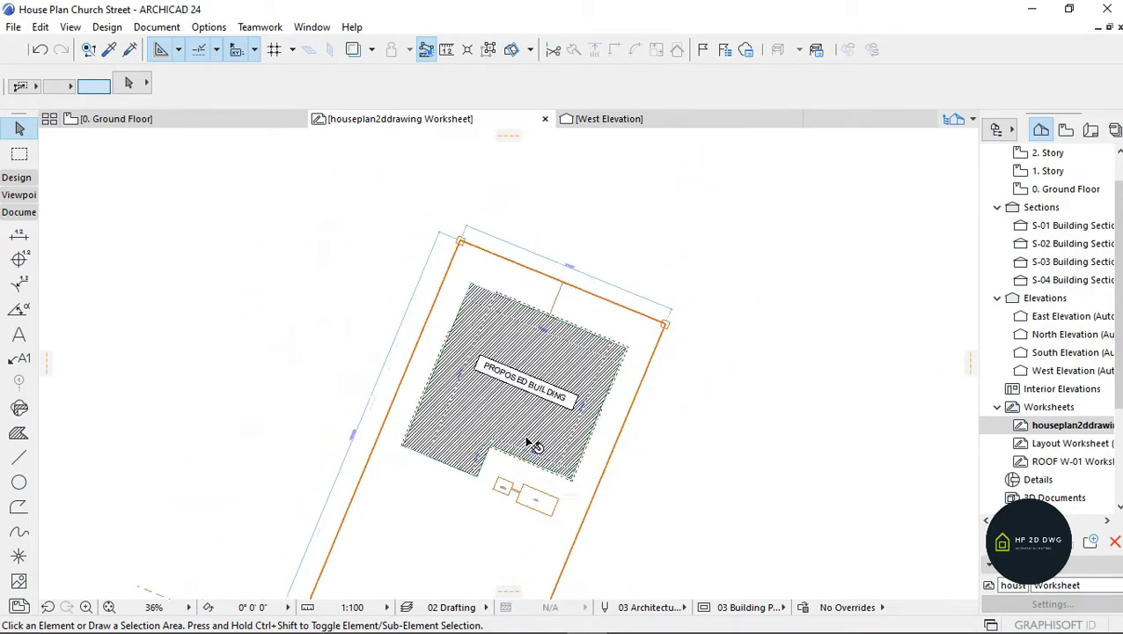
{"action": "scroll", "coordinate": [510, 537], "scroll_direction": "up", "scroll_amount": 2}
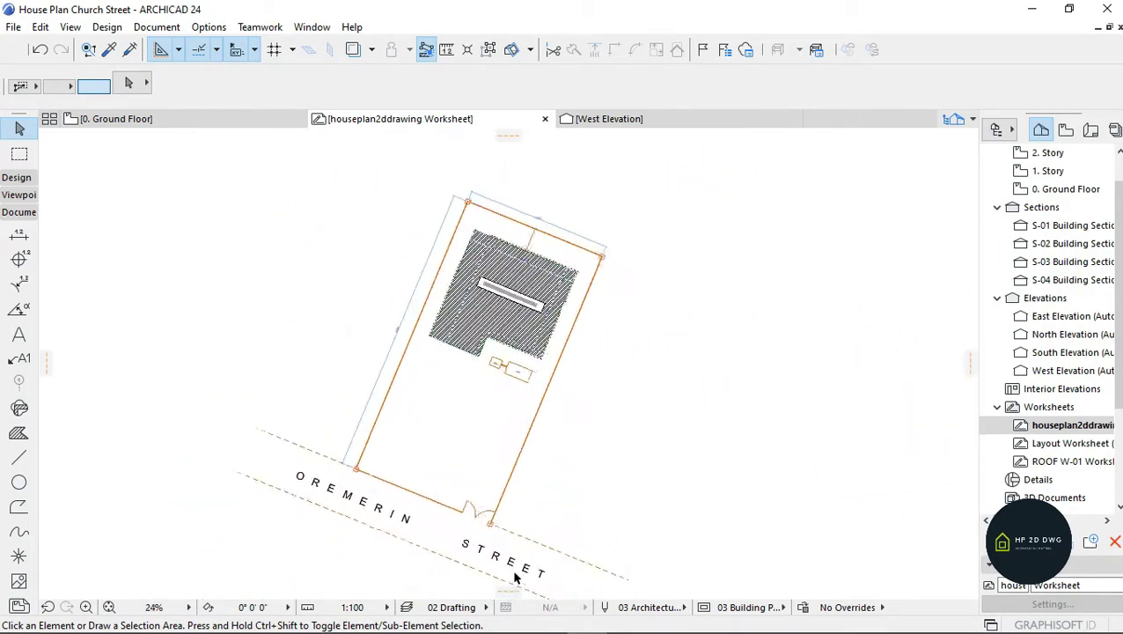
{"action": "scroll", "coordinate": [476, 502], "scroll_direction": "up", "scroll_amount": 1}
Step: Place a 10 mm SITE ANALYSIS heading above the site plan
{"action": "left_click", "coordinate": [19, 334]}
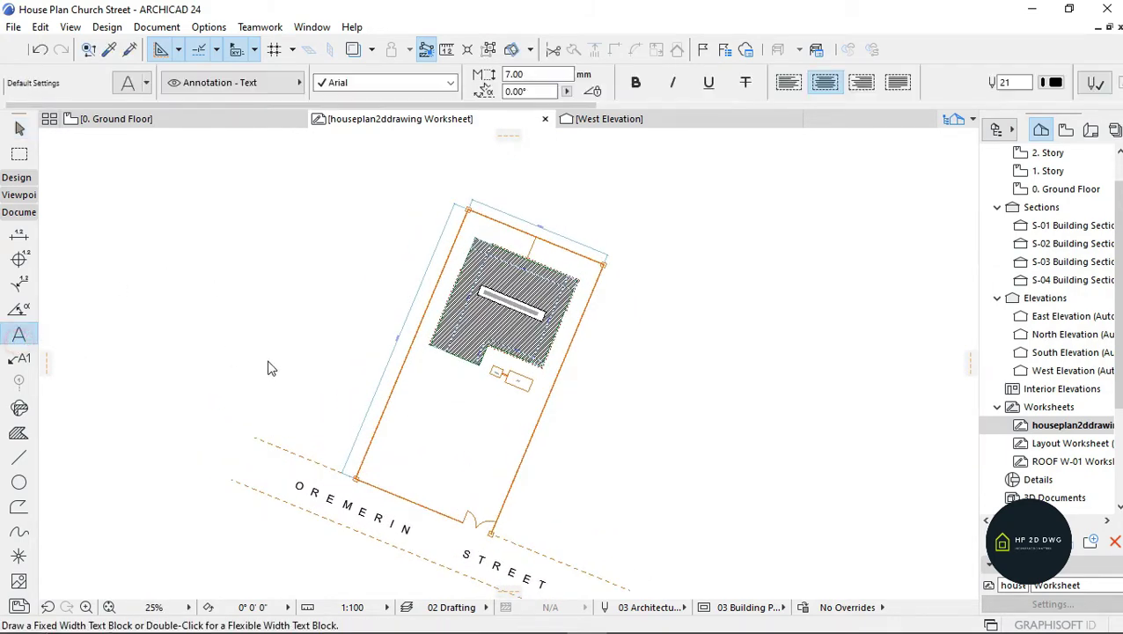
{"action": "scroll", "coordinate": [242, 242], "scroll_direction": "up", "scroll_amount": 4}
{"action": "left_click", "coordinate": [263, 213]}
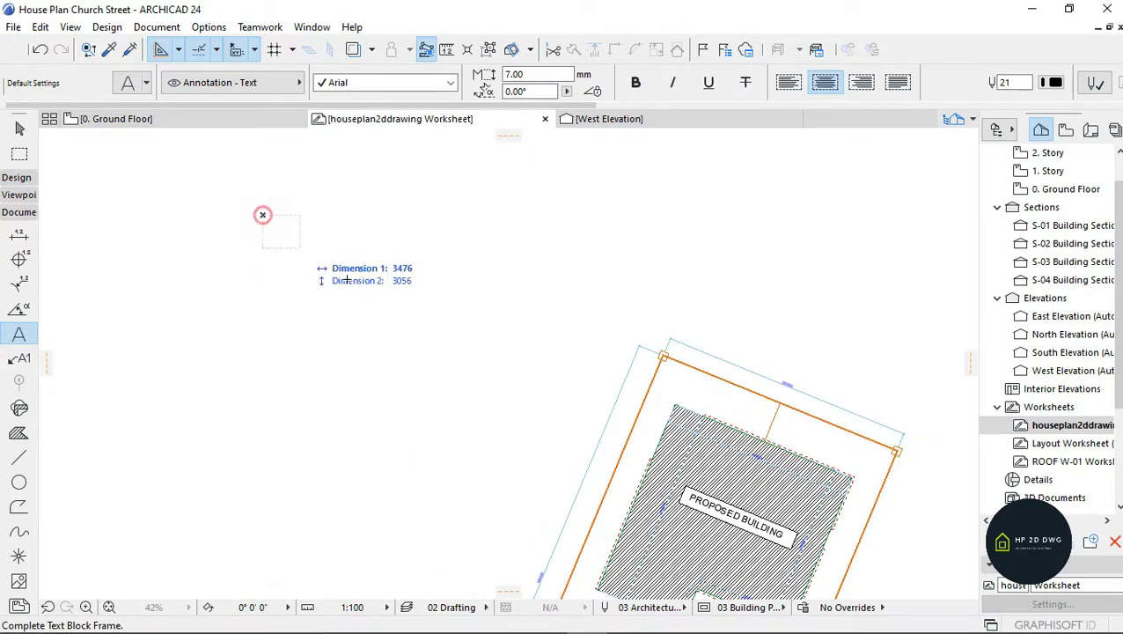
{"action": "left_click", "coordinate": [561, 282]}
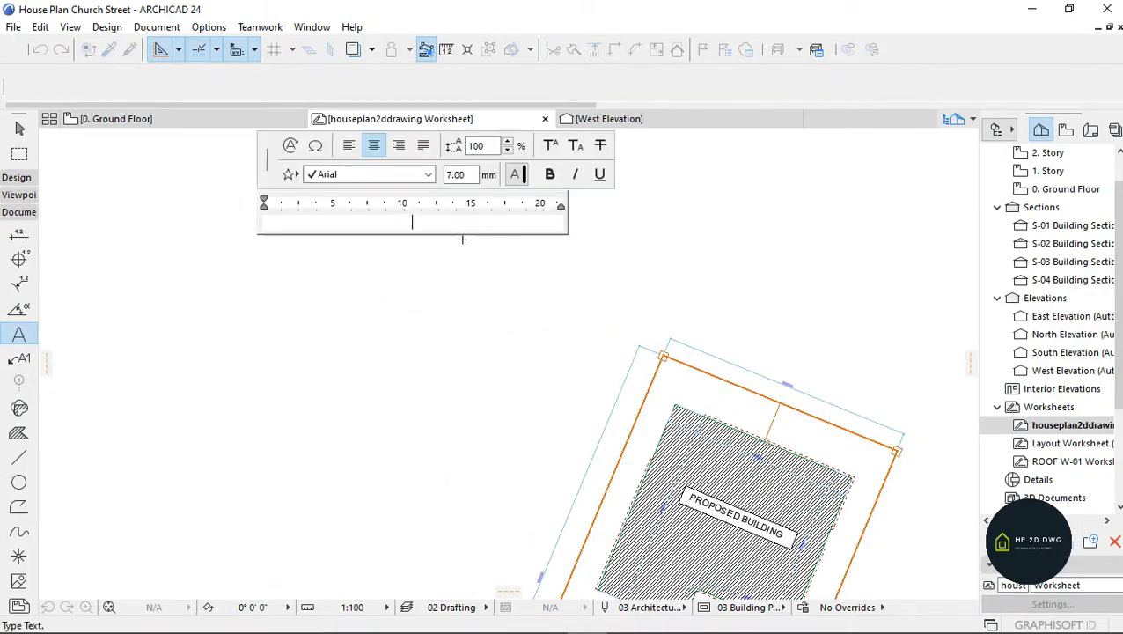
{"action": "left_click", "coordinate": [456, 174]}
{"action": "left_click", "coordinate": [465, 227]}
{"action": "type", "text": "SITE ANALY"}
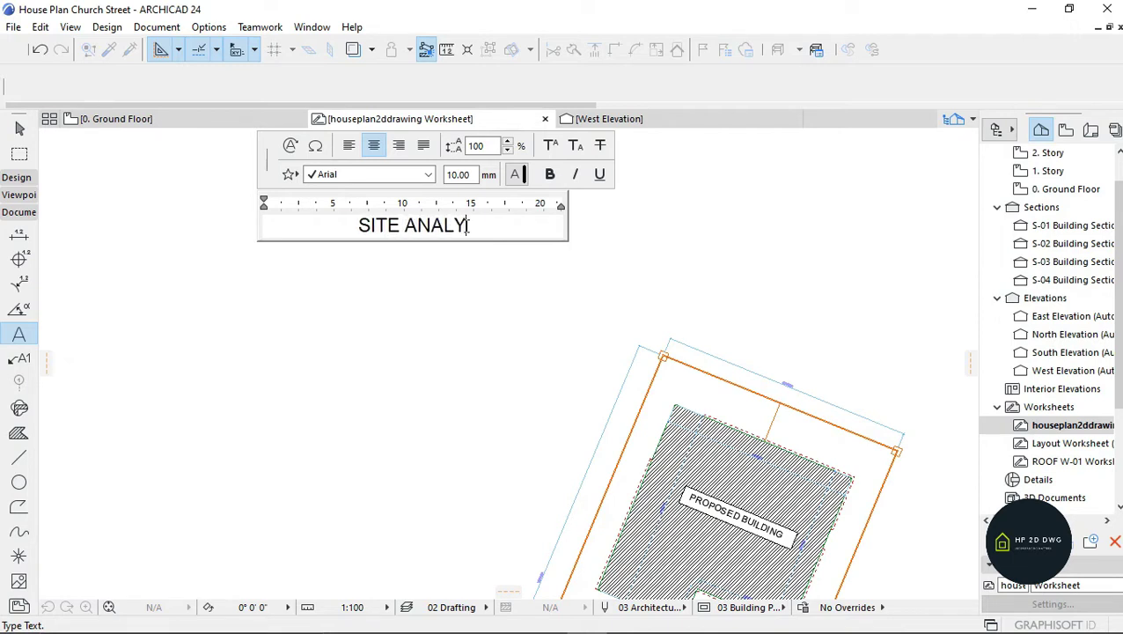
{"action": "type", "text": "SIS"}
{"action": "left_click", "coordinate": [403, 308]}
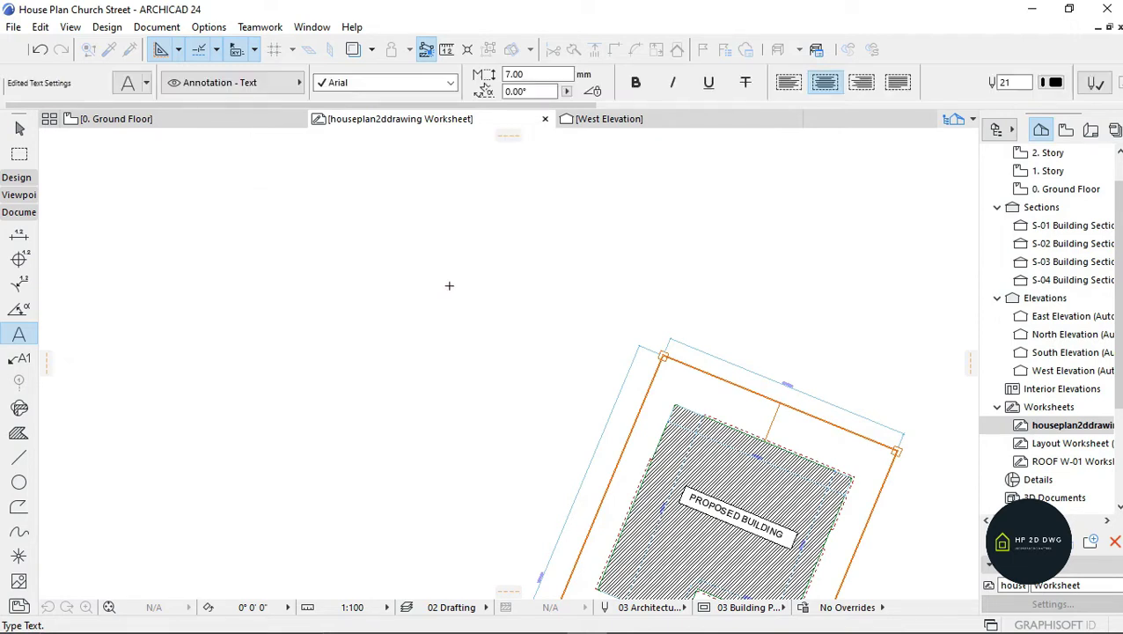
Step: Add an AREA OF SITE label below the heading
{"action": "scroll", "coordinate": [421, 246], "scroll_direction": "up", "scroll_amount": 2}
{"action": "double_click", "coordinate": [293, 283]}
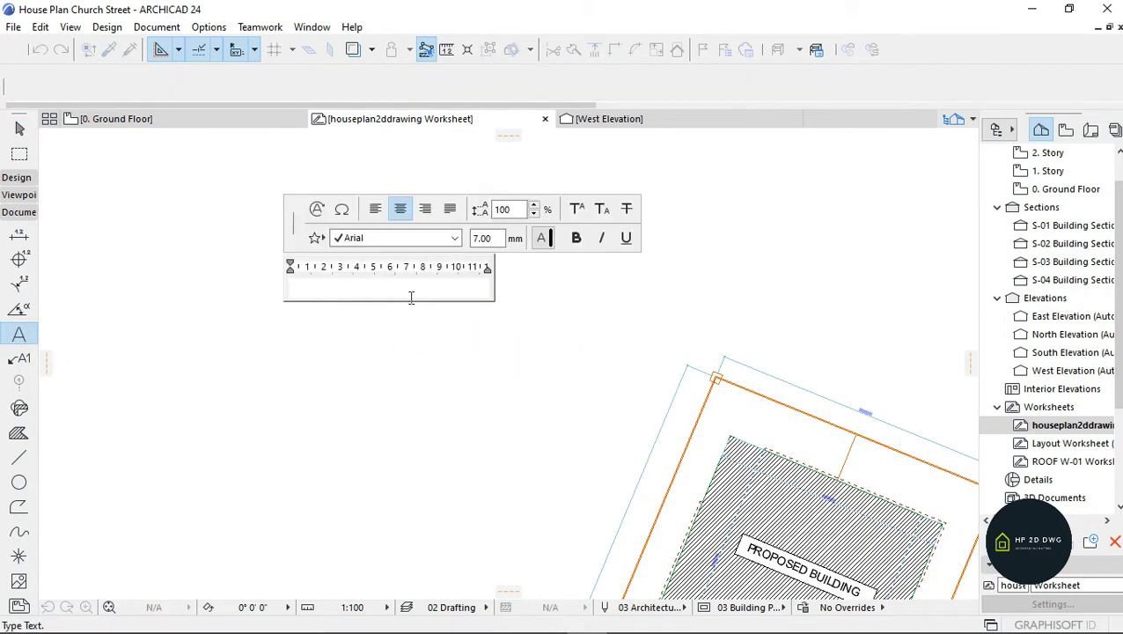
{"action": "type", "text": "Arae"}
{"action": "key", "text": "BackSpace"}
{"action": "key", "text": "BackSpace"}
{"action": "type", "text": "ea a"}
{"action": "key", "text": "BackSpace"}
{"action": "type", "text": "of Site"}
{"action": "key", "text": "ctrl+a"}
{"action": "type", "text": "AREA OF SITE"}
{"action": "left_click", "coordinate": [429, 309]}
Step: Position AREA OF SITE under the heading and make a copy reading 50% OF SITE
{"action": "mouse_move", "coordinate": [390, 286]}
{"action": "left_mouse_down"}
{"action": "mouse_move", "coordinate": [351, 258]}
{"action": "mouse_move", "coordinate": [375, 300]}
{"action": "left_mouse_up"}
{"action": "left_click", "coordinate": [361, 269]}
{"action": "double_click", "coordinate": [375, 299]}
{"action": "key", "text": "ctrl+a"}
{"action": "type", "text": "50% OF SITE"}
{"action": "left_click", "coordinate": [359, 334]}
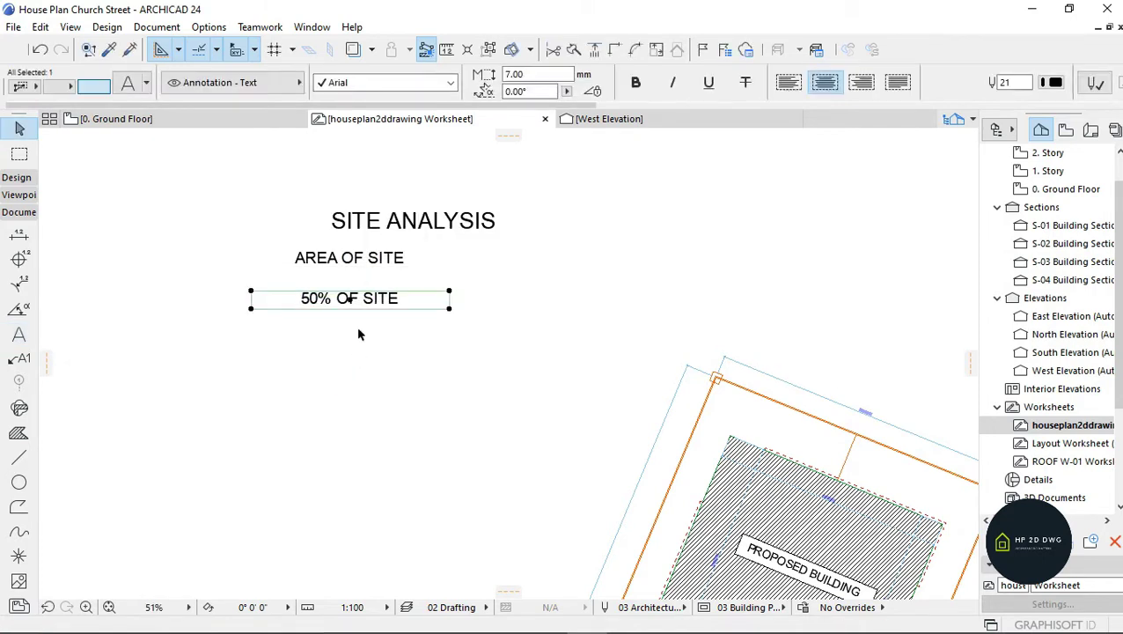
Step: Copy the label below and change it to AREA OF BUILDING
{"action": "left_click_drag", "start_coordinate": [358, 321], "coordinate": [357, 361], "text": "ctrl"}
{"action": "double_click", "coordinate": [379, 335]}
{"action": "key", "text": "ctrl+a"}
{"action": "type", "text": "ARA"}
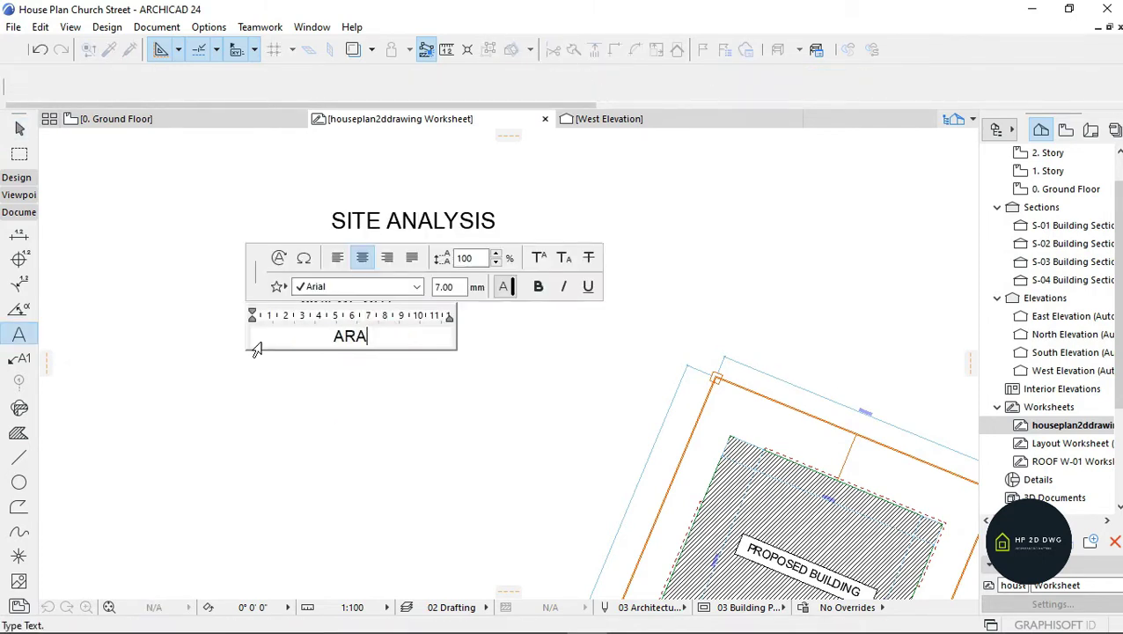
{"action": "key", "text": "BackSpace"}
{"action": "type", "text": "EA OF BUILDING"}
{"action": "left_click", "coordinate": [350, 335]}
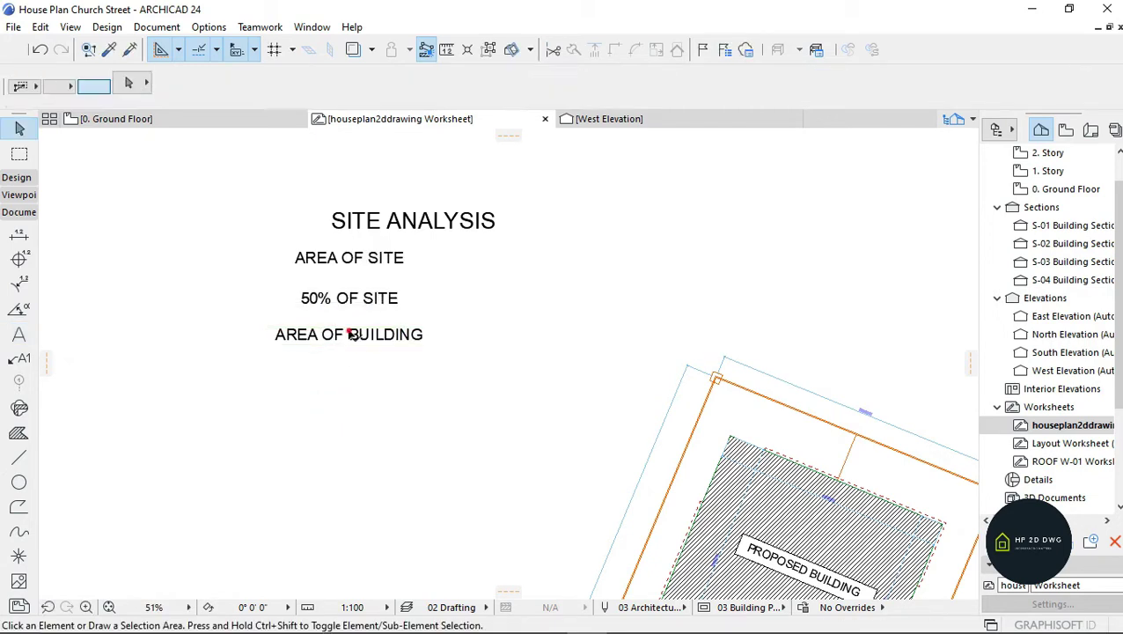
Step: Copy AREA OF BUILDING below and change it to NET AREA
{"action": "left_click_drag", "start_coordinate": [350, 335], "coordinate": [350, 363], "text": "ctrl"}
{"action": "double_click", "coordinate": [352, 364]}
{"action": "key", "text": "ctrl+a"}
{"action": "type", "text": "NET AREA"}
{"action": "left_click", "coordinate": [344, 438]}
{"action": "left_click", "coordinate": [343, 438]}
Step: Copy NET AREA below and change it to PERCENTAGE COVERED
{"action": "left_click_drag", "start_coordinate": [353, 364], "coordinate": [350, 395], "text": "ctrl"}
{"action": "double_click", "coordinate": [268, 397]}
{"action": "type", "text": "PERCENTEA"}
{"action": "key", "text": "BackSpace"}
{"action": "key", "text": "BackSpace"}
{"action": "type", "text": "AGE COVERED"}
{"action": "left_click", "coordinate": [335, 447]}
{"action": "left_click", "coordinate": [350, 436]}
Step: Rewrite the last copied label as VOLUME
{"action": "double_click", "coordinate": [350, 432]}
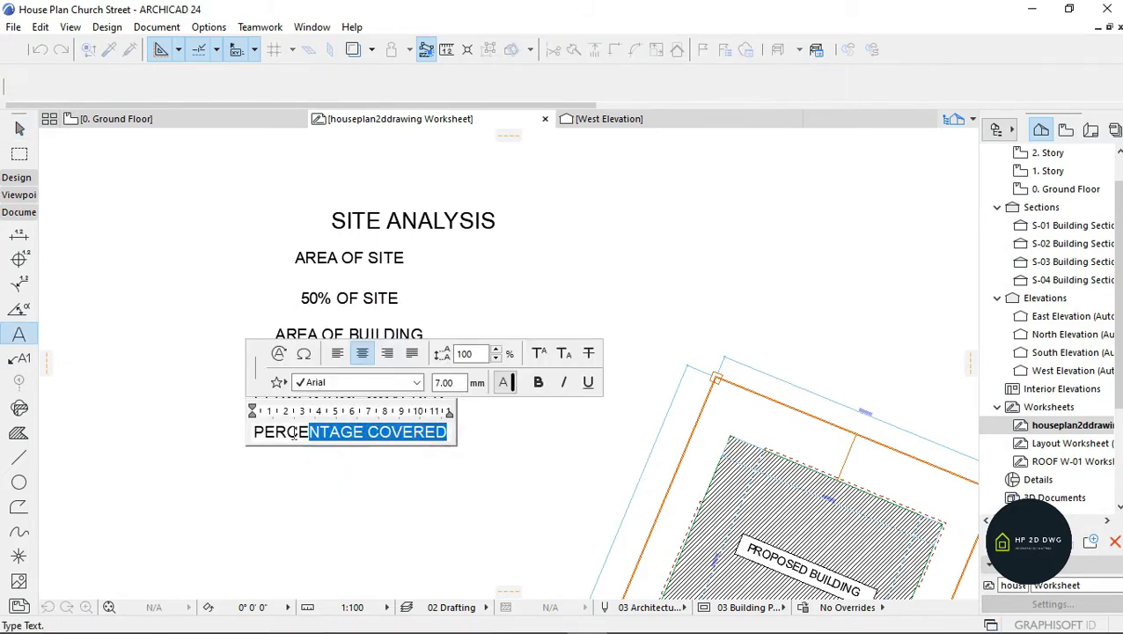
{"action": "type", "text": "VOLUME"}
{"action": "left_click", "coordinate": [300, 471]}
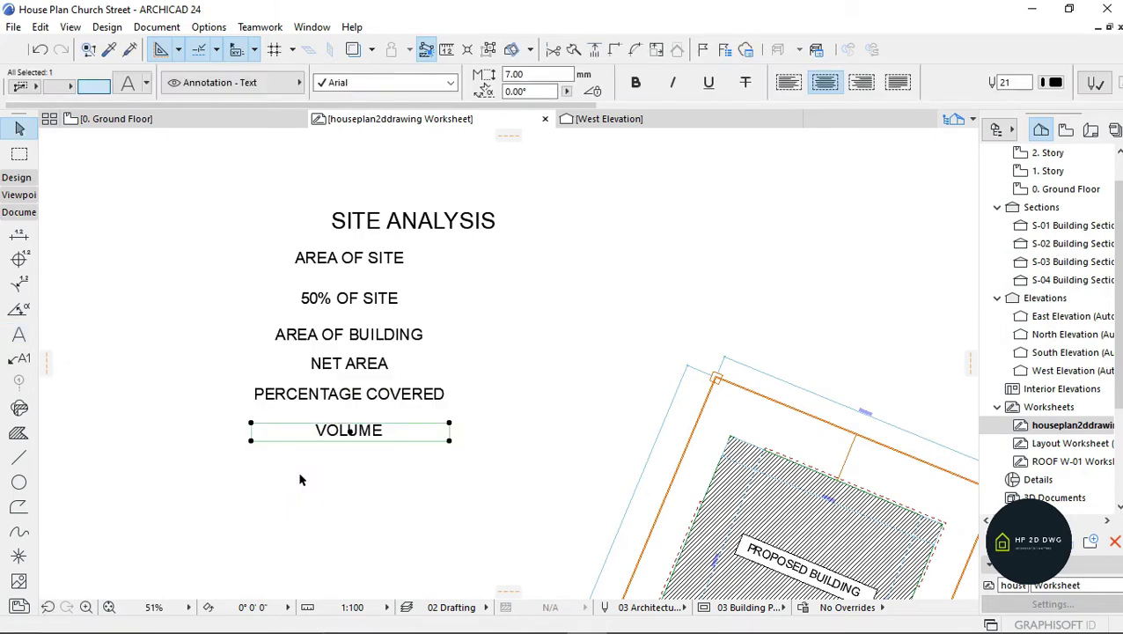
{"action": "left_click", "coordinate": [346, 461]}
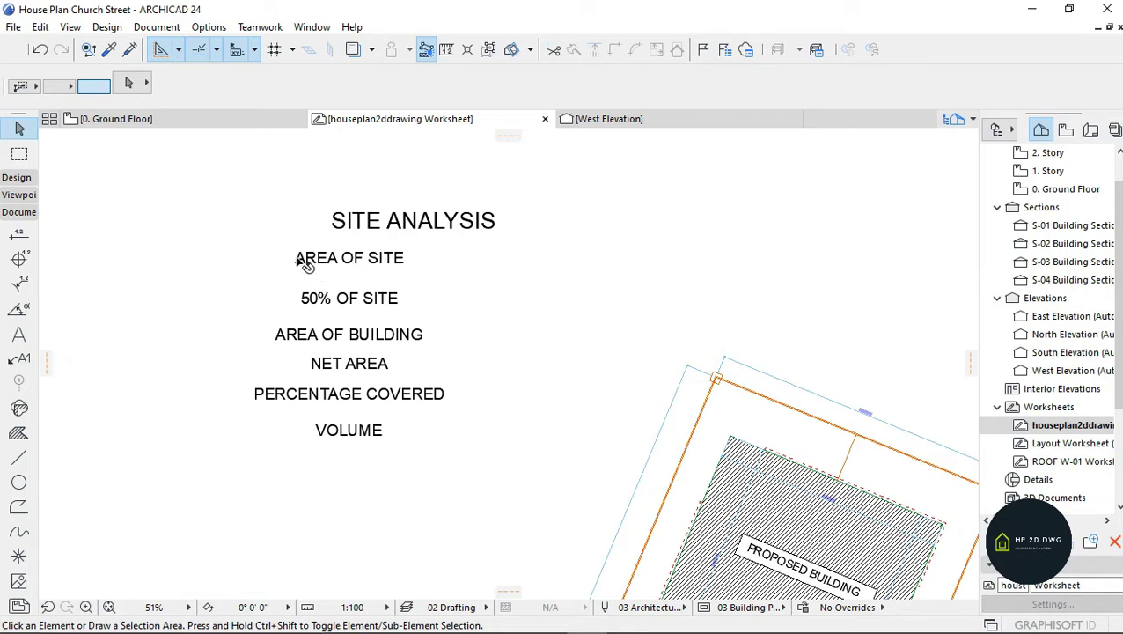
{"action": "scroll", "coordinate": [328, 284], "scroll_direction": "down", "scroll_amount": 3}
{"action": "scroll", "coordinate": [312, 264], "scroll_direction": "up", "scroll_amount": 3}
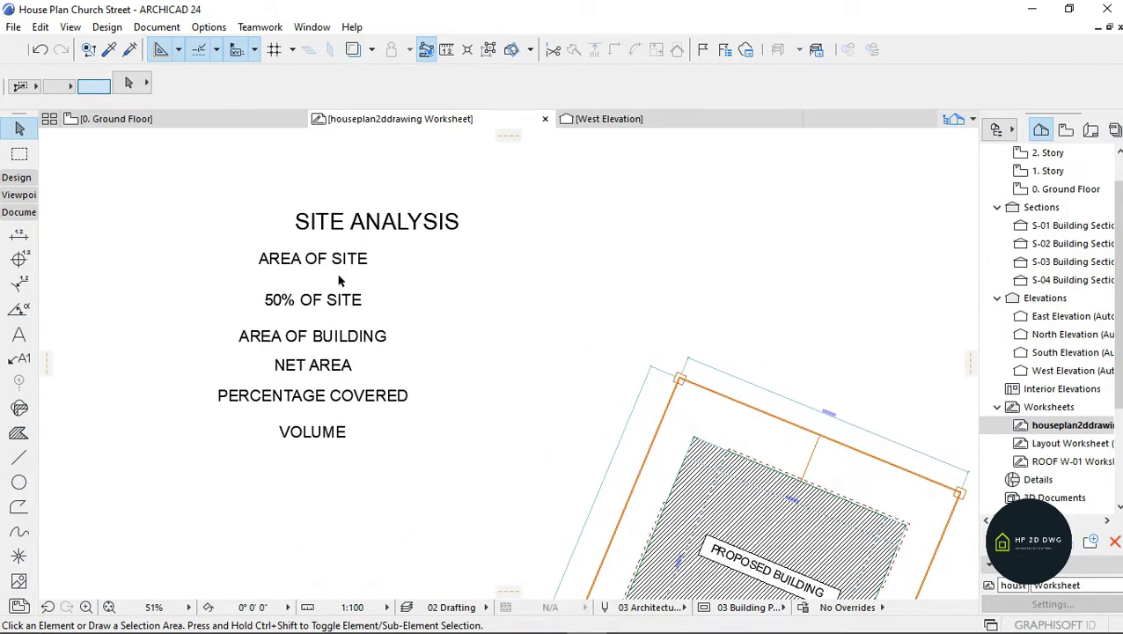
{"action": "scroll", "coordinate": [324, 268], "scroll_direction": "down", "scroll_amount": 5}
{"action": "scroll", "coordinate": [567, 321], "scroll_direction": "up", "scroll_amount": 4}
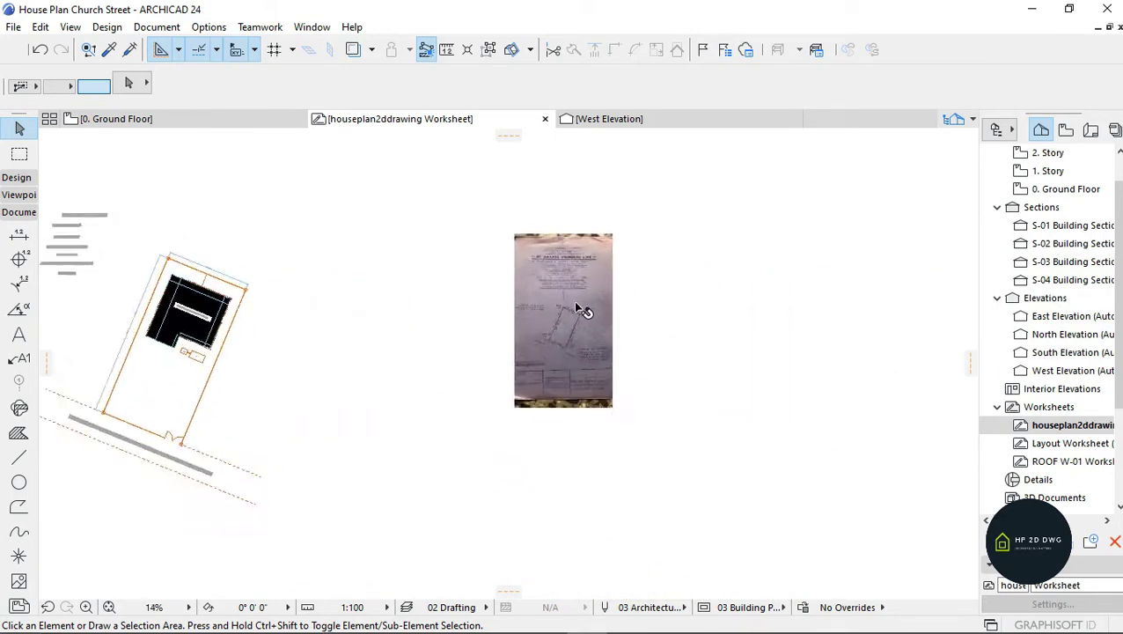
{"action": "scroll", "coordinate": [560, 216], "scroll_direction": "up", "scroll_amount": 1}
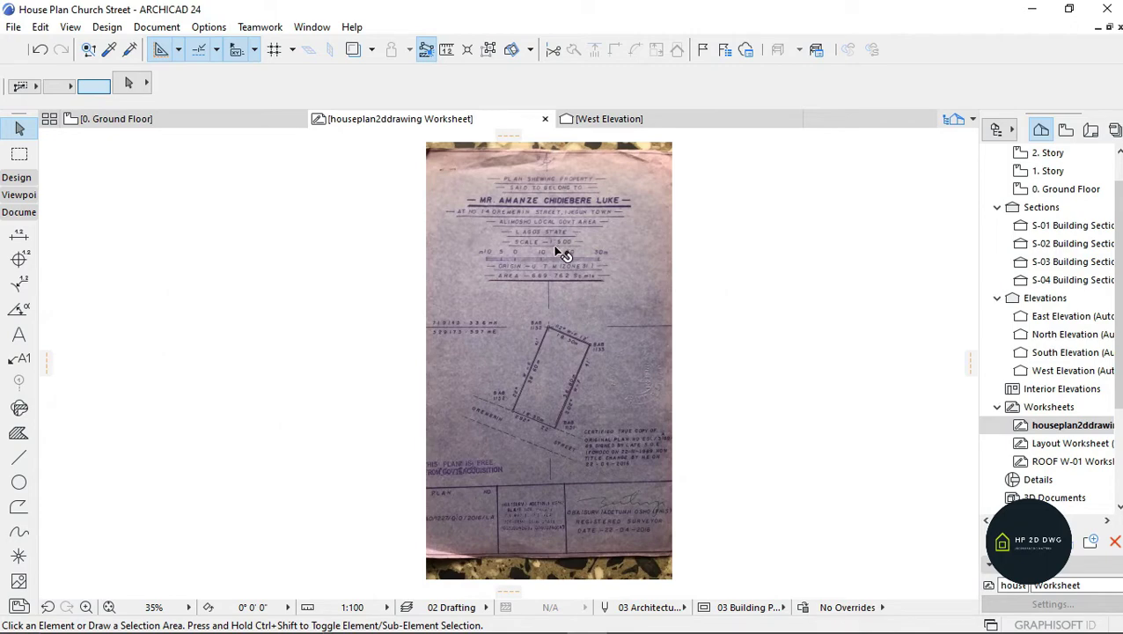
{"action": "scroll", "coordinate": [557, 262], "scroll_direction": "up", "scroll_amount": 8}
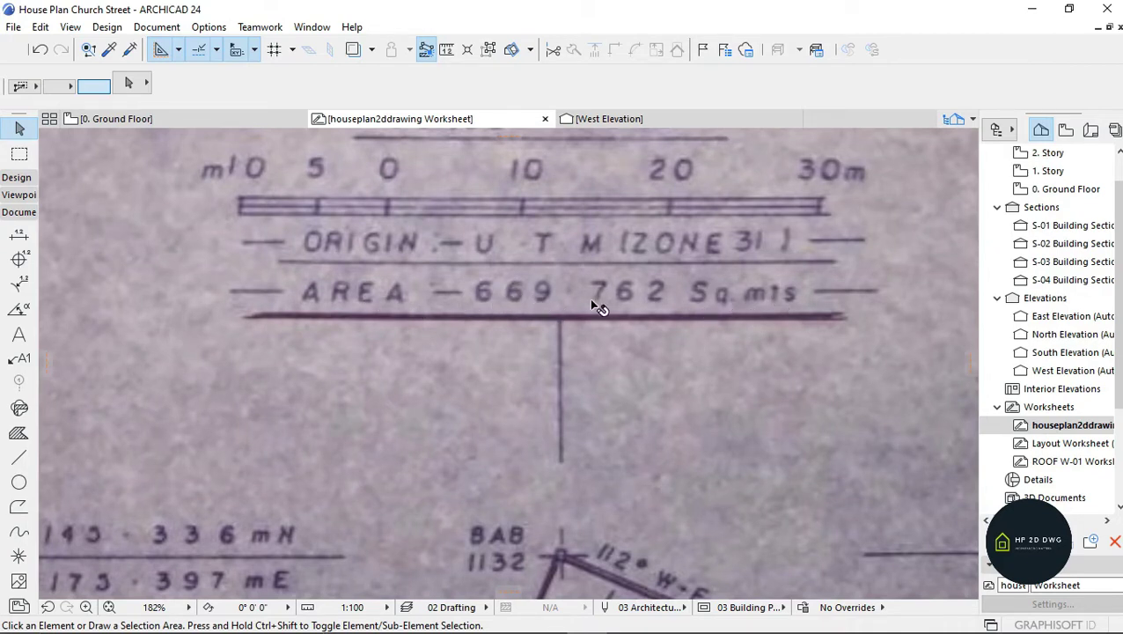
{"action": "scroll", "coordinate": [770, 315], "scroll_direction": "down", "scroll_amount": 8}
{"action": "scroll", "coordinate": [778, 308], "scroll_direction": "down", "scroll_amount": 2}
{"action": "scroll", "coordinate": [740, 330], "scroll_direction": "down", "scroll_amount": 3}
{"action": "scroll", "coordinate": [409, 276], "scroll_direction": "up", "scroll_amount": 3}
{"action": "scroll", "coordinate": [409, 275], "scroll_direction": "up", "scroll_amount": 5}
Step: Append '= 669.762 SQMTS' to the AREA OF SITE text
{"action": "left_click", "coordinate": [431, 262]}
{"action": "double_click", "coordinate": [431, 262]}
{"action": "type", "text": "="}
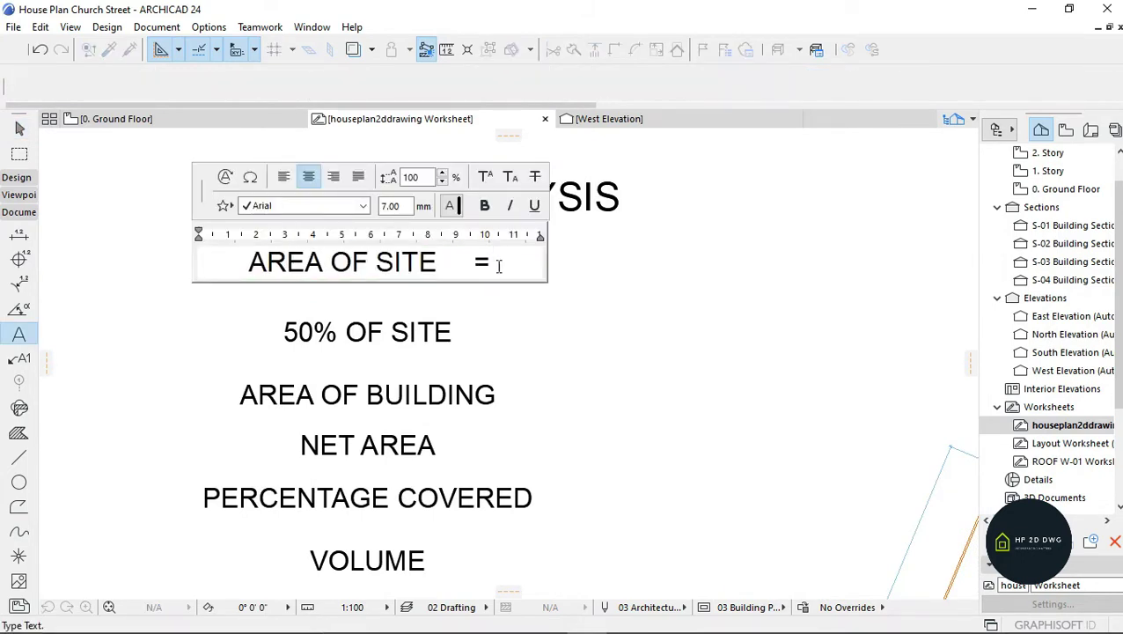
{"action": "type", "text": " 669"}
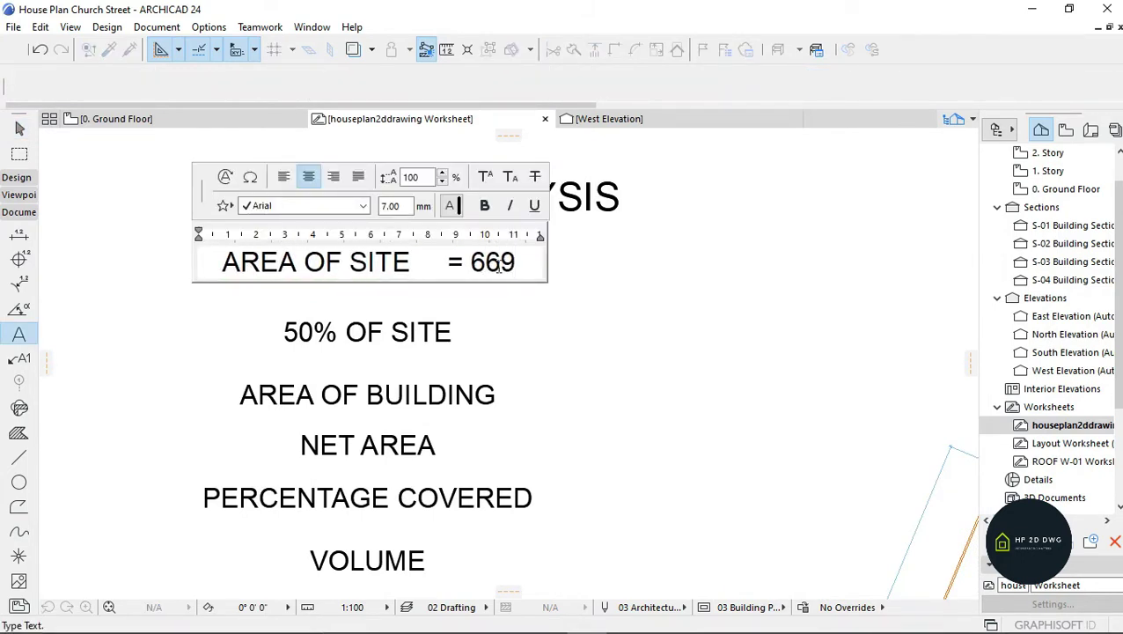
{"action": "type", "text": ".7"}
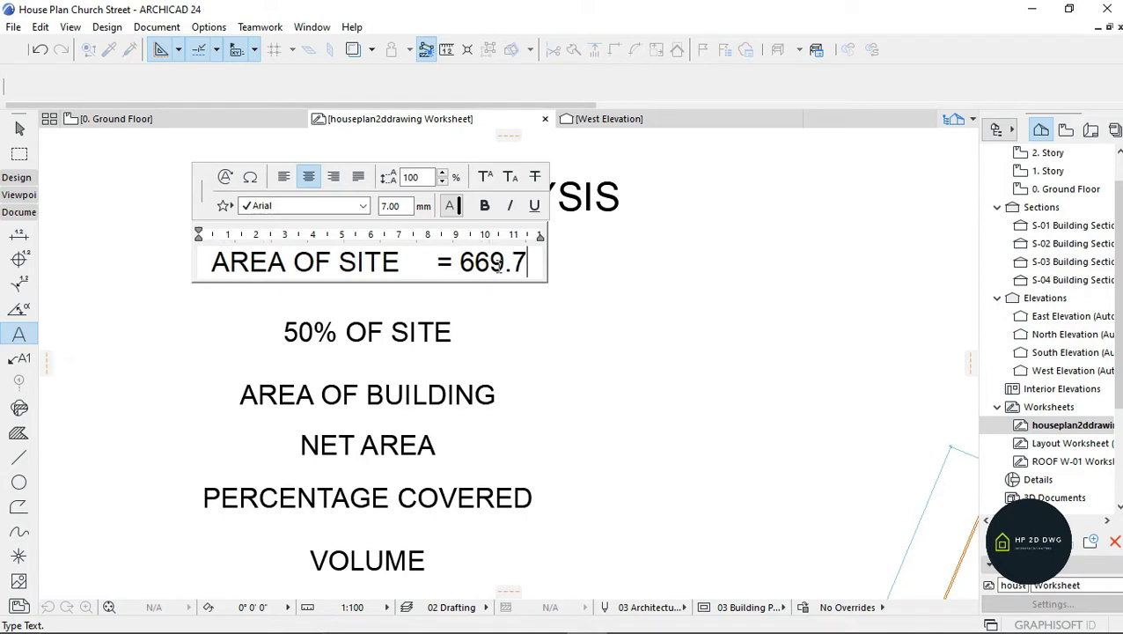
{"action": "type", "text": "62"}
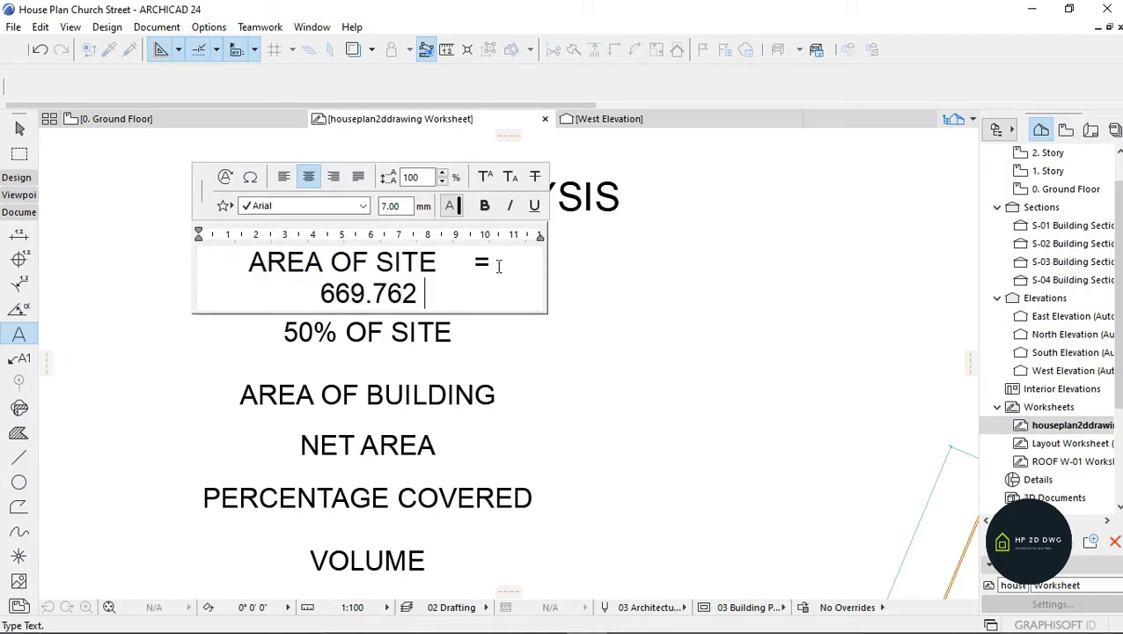
{"action": "type", "text": " SQMTS"}
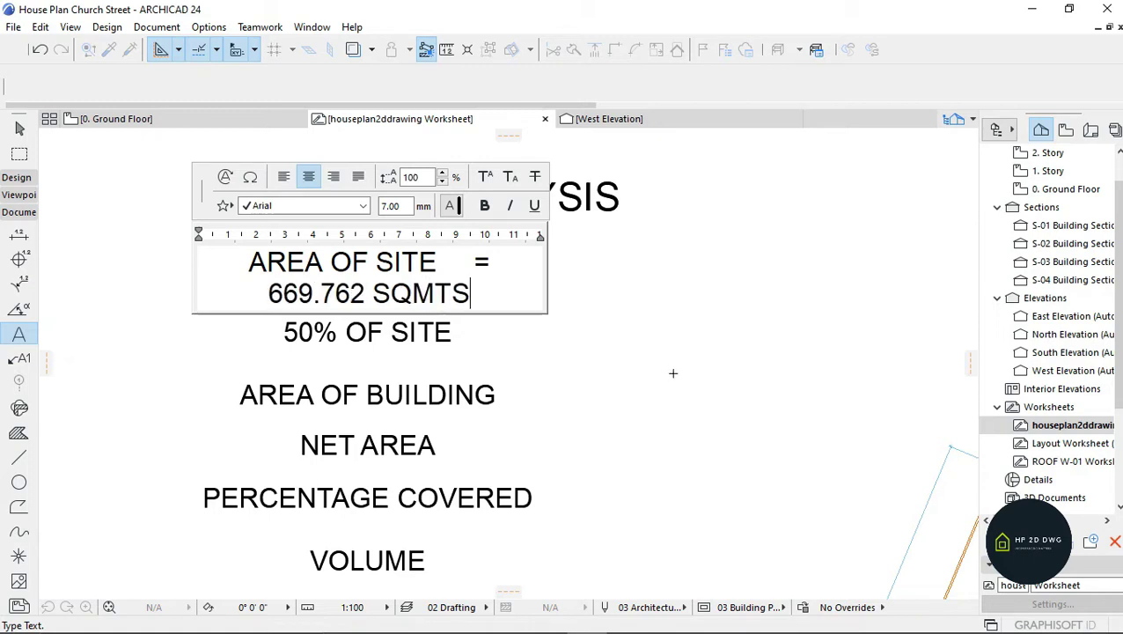
{"action": "left_click", "coordinate": [687, 350]}
Step: Widen the AREA OF SITE text box so the value fits on one line
{"action": "left_click", "coordinate": [541, 313]}
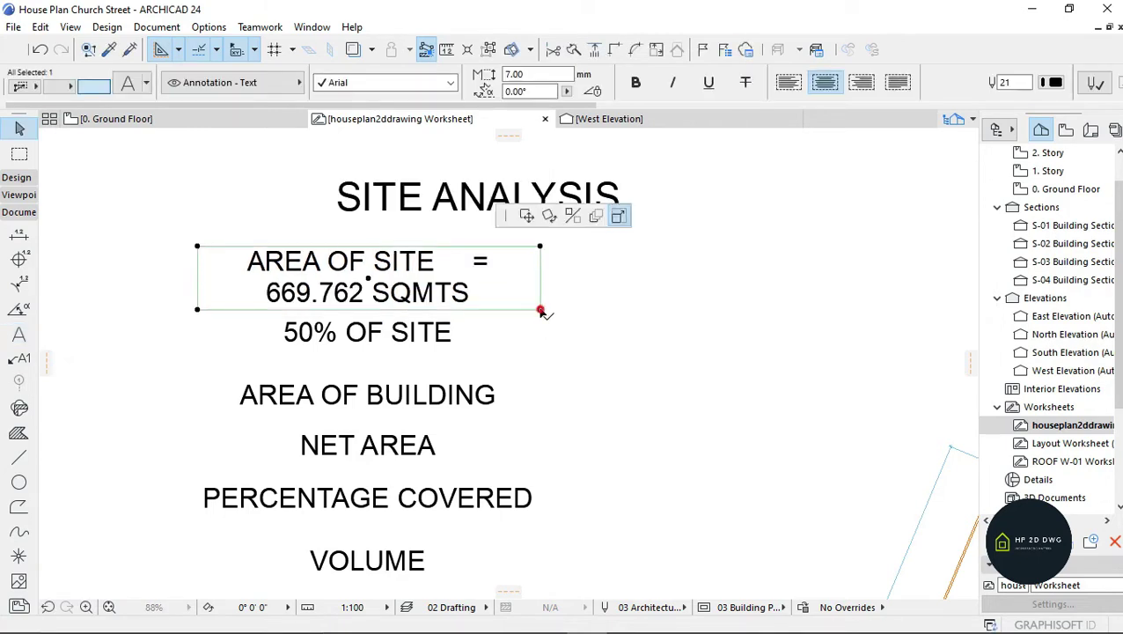
{"action": "left_click", "coordinate": [703, 314]}
{"action": "key", "text": "Escape"}
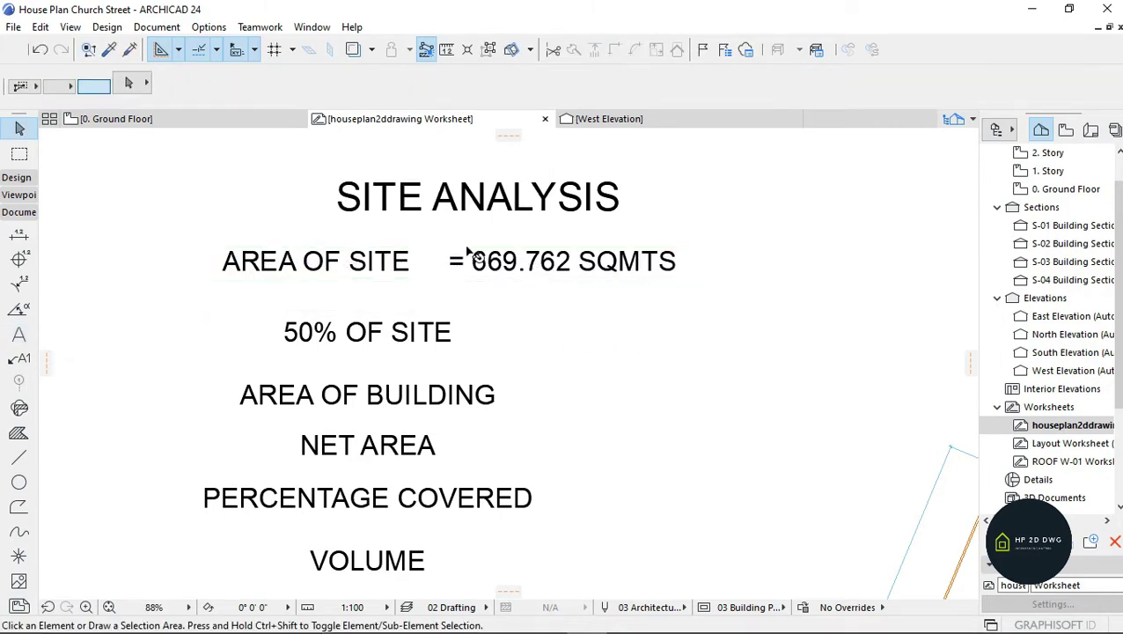
{"action": "scroll", "coordinate": [557, 260], "scroll_direction": "down", "scroll_amount": 2}
{"action": "scroll", "coordinate": [515, 251], "scroll_direction": "up", "scroll_amount": 4}
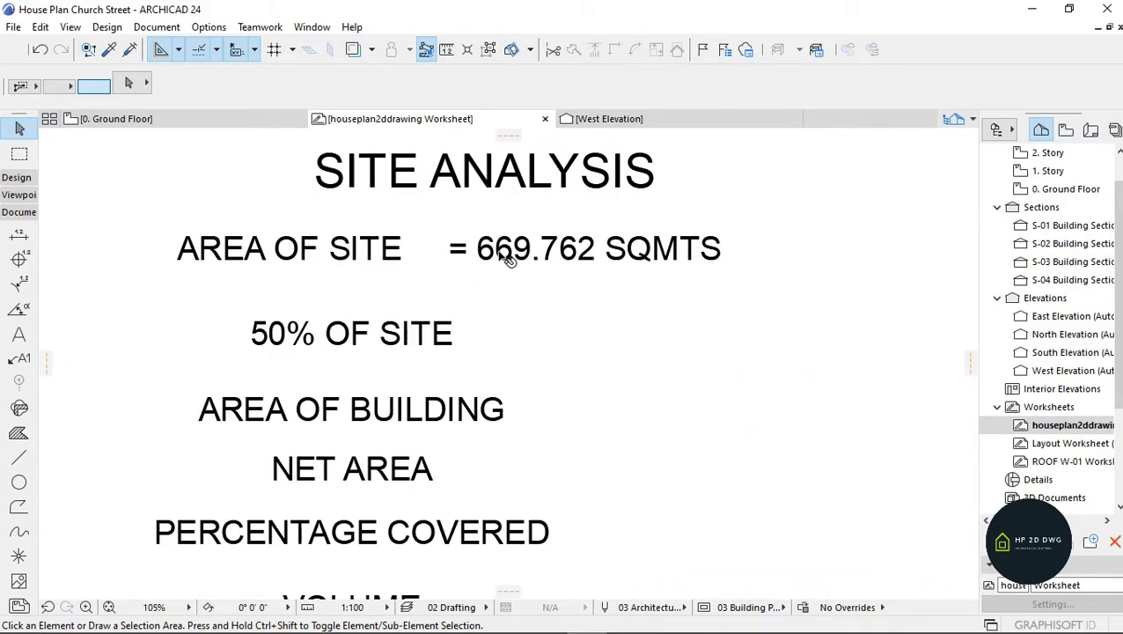
Step: Reopen the AREA OF SITE text to check the value, then deselect it
{"action": "left_click", "coordinate": [538, 253]}
{"action": "double_click", "coordinate": [539, 253]}
{"action": "left_click", "coordinate": [493, 250]}
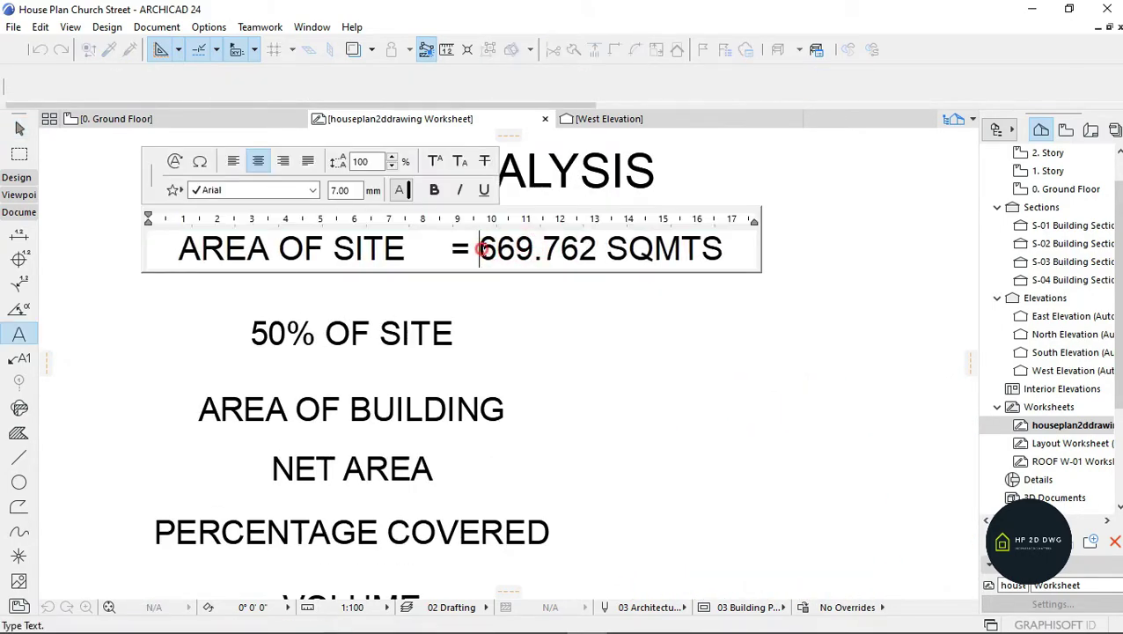
{"action": "key", "text": "Escape"}
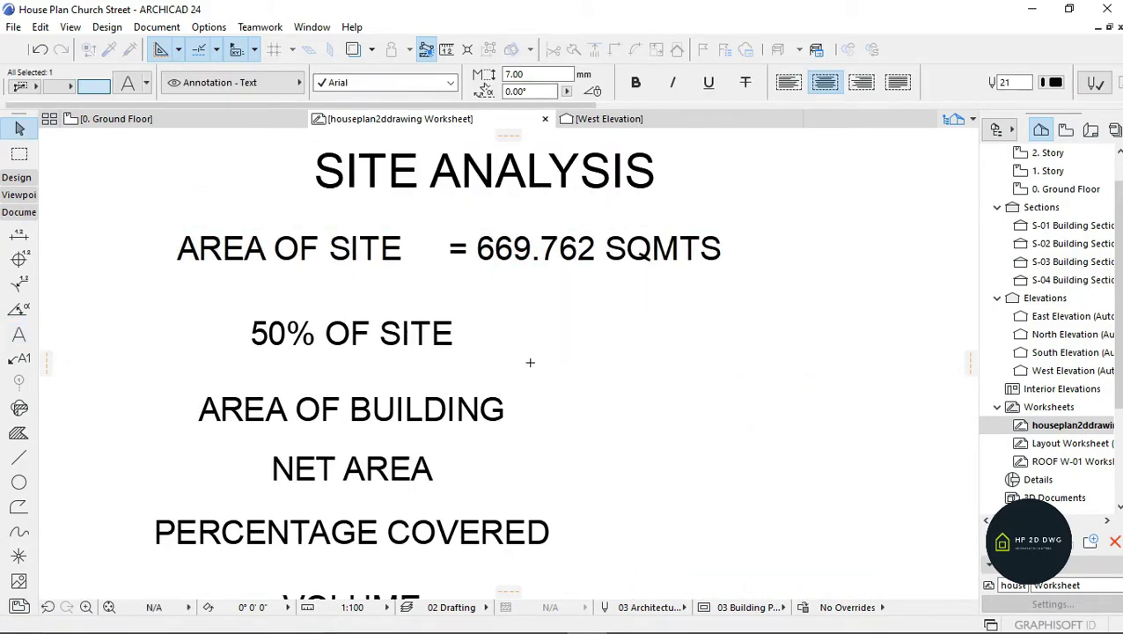
{"action": "key", "text": "Escape"}
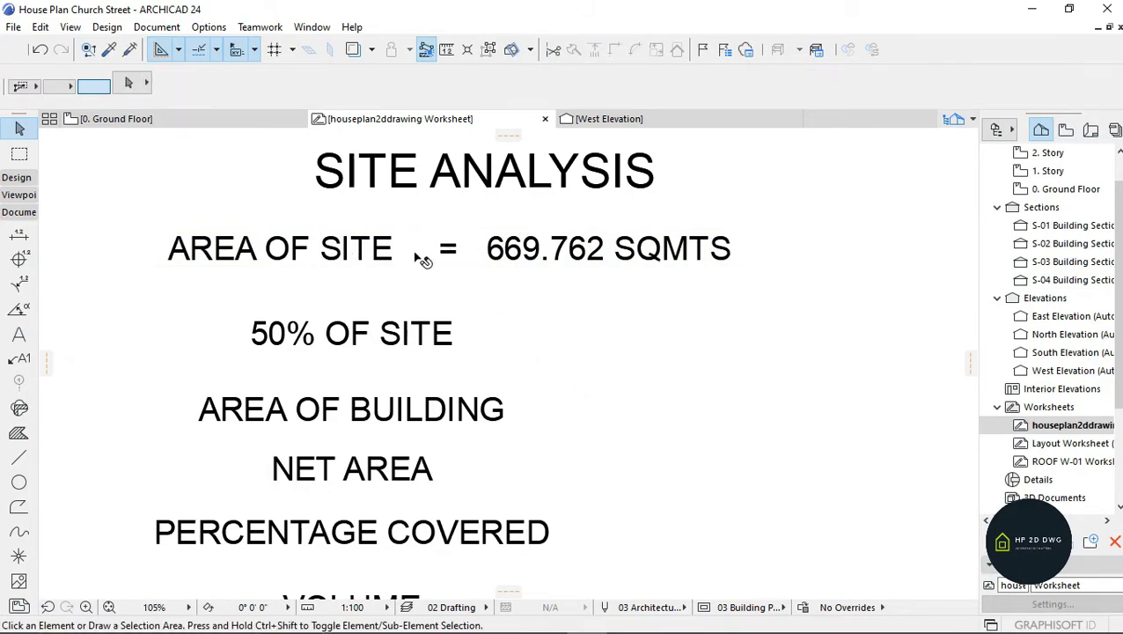
{"action": "scroll", "coordinate": [493, 259], "scroll_direction": "down", "scroll_amount": 3}
{"action": "scroll", "coordinate": [528, 264], "scroll_direction": "up", "scroll_amount": 2}
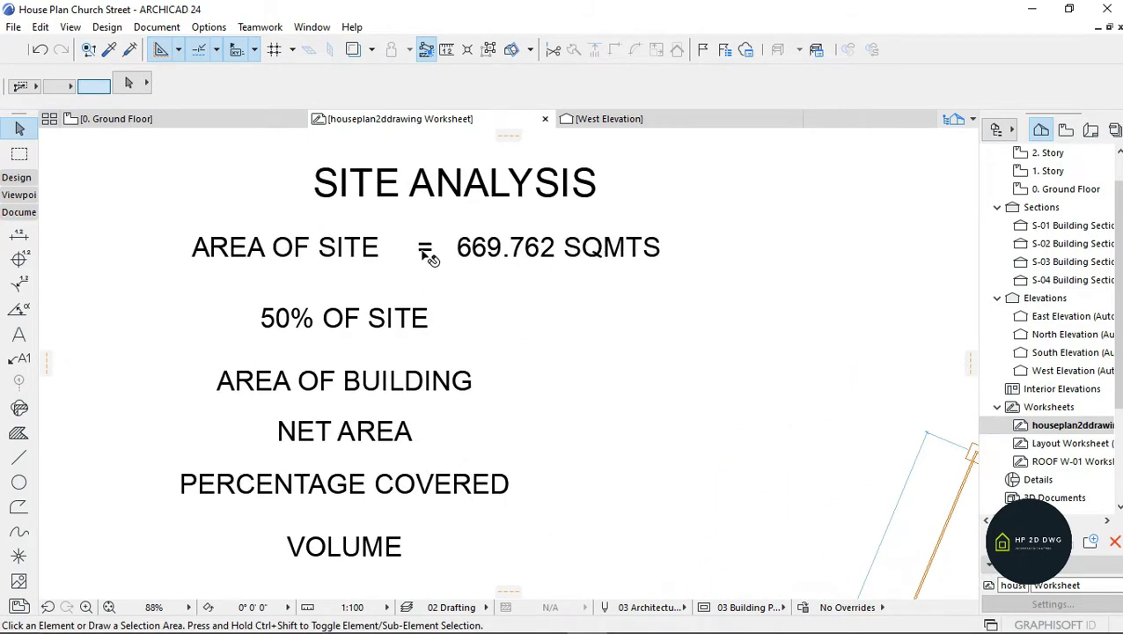
{"action": "scroll", "coordinate": [429, 255], "scroll_direction": "down", "scroll_amount": 3}
{"action": "scroll", "coordinate": [707, 308], "scroll_direction": "up", "scroll_amount": 4}
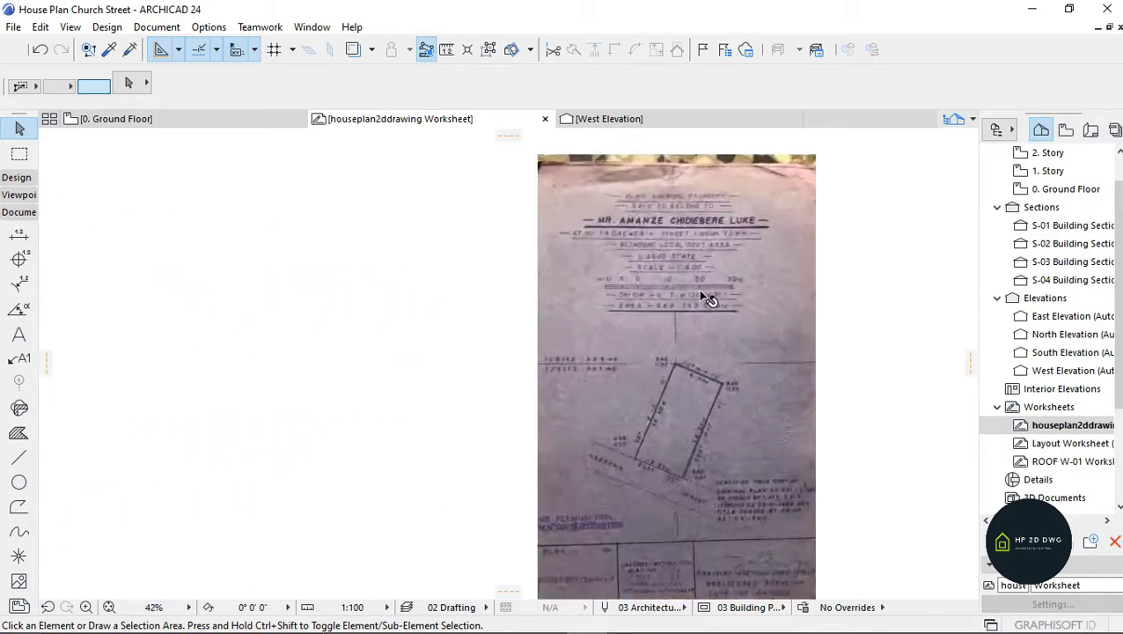
{"action": "scroll", "coordinate": [707, 308], "scroll_direction": "up", "scroll_amount": 3}
{"action": "scroll", "coordinate": [664, 317], "scroll_direction": "down", "scroll_amount": 6}
{"action": "scroll", "coordinate": [243, 293], "scroll_direction": "up", "scroll_amount": 4}
{"action": "scroll", "coordinate": [431, 230], "scroll_direction": "up", "scroll_amount": 4}
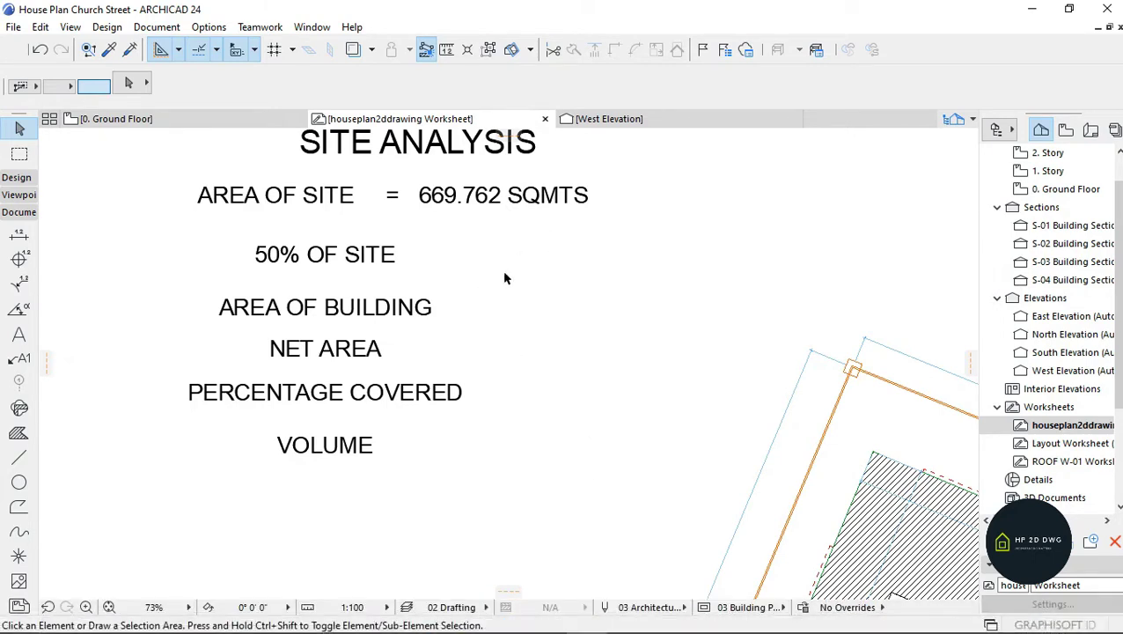
Step: Append '= 334.896 SQMTS' to the 50% OF SITE text
{"action": "left_click", "coordinate": [322, 254]}
{"action": "double_click", "coordinate": [371, 259]}
{"action": "left_click", "coordinate": [398, 255]}
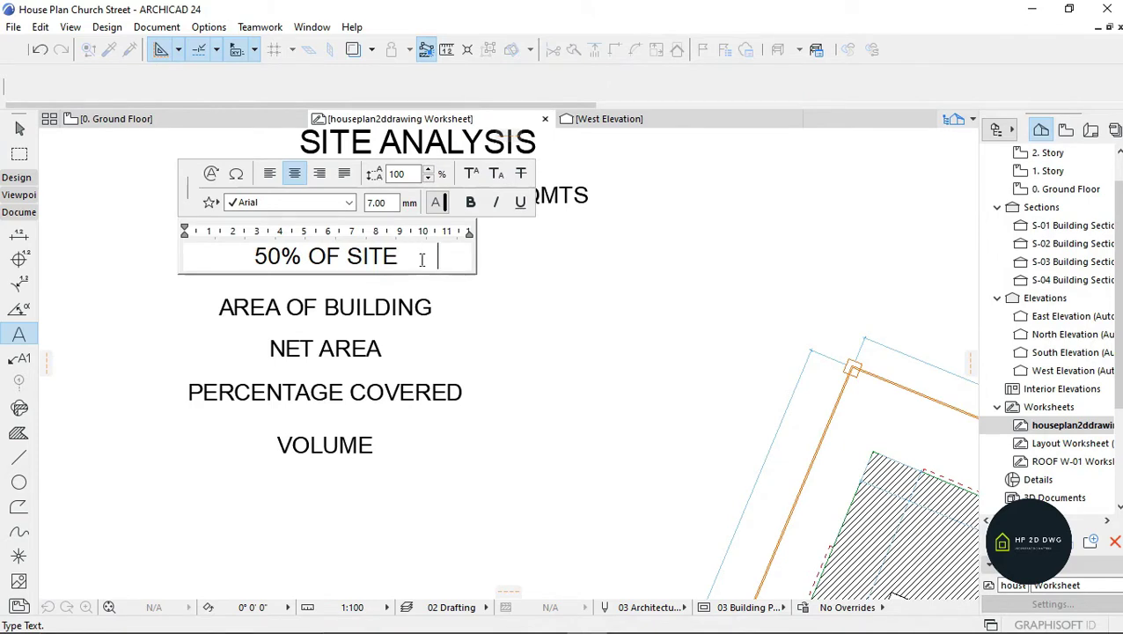
{"action": "type", "text": "="}
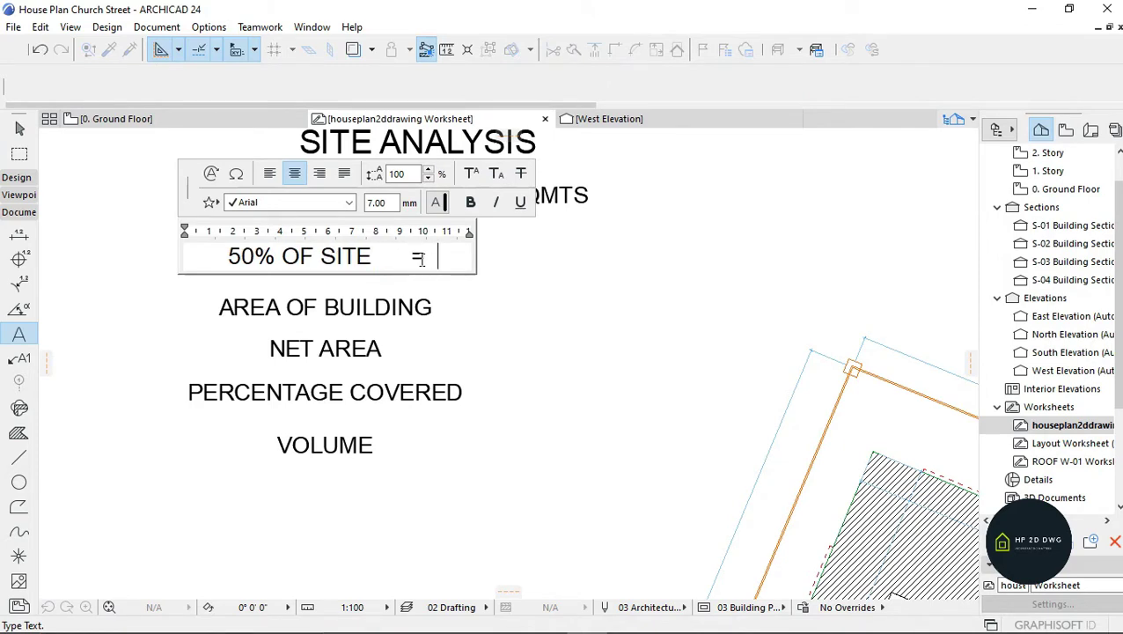
{"action": "type", "text": "   334"}
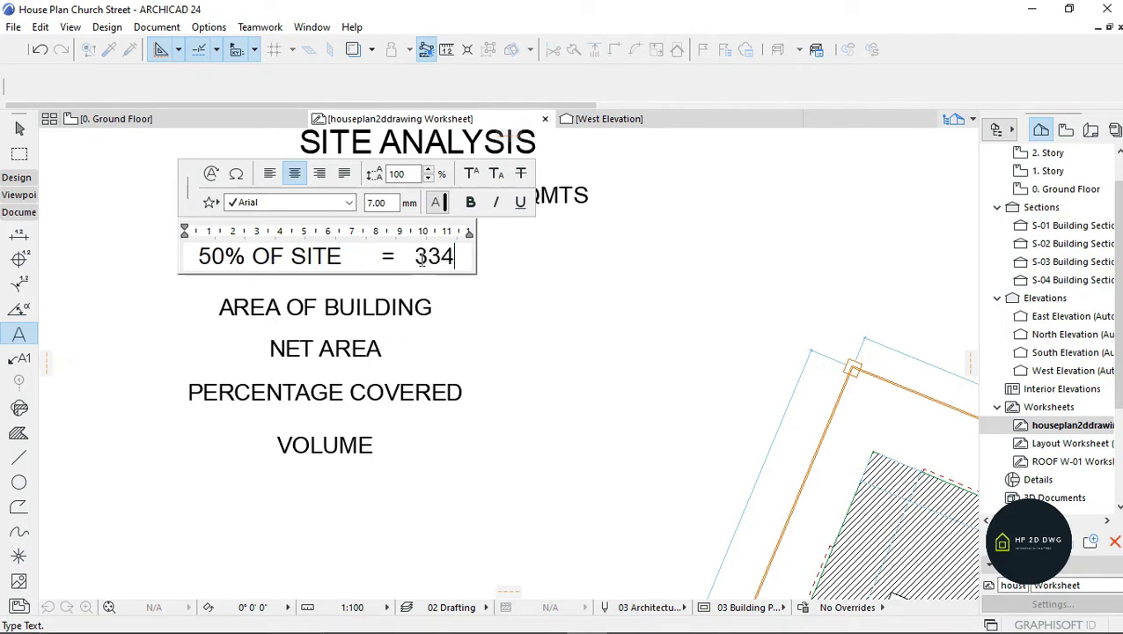
{"action": "type", "text": "."}
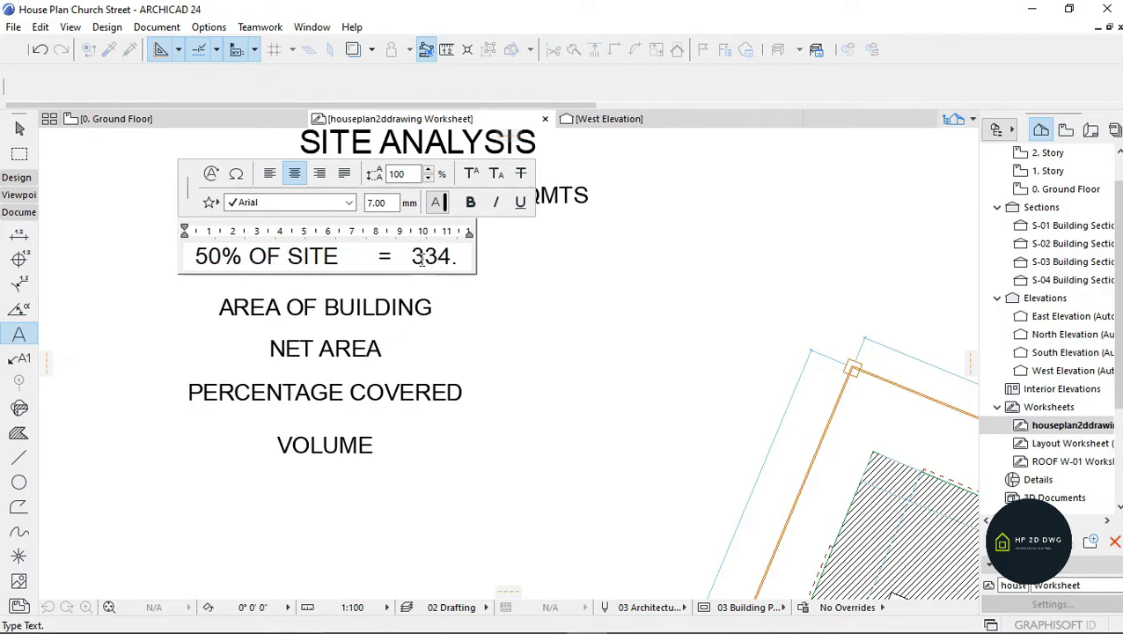
{"action": "type", "text": "896 SQMTS"}
{"action": "left_click", "coordinate": [471, 298]}
Step: Move 50% OF SITE and AREA OF BUILDING up under AREA OF SITE
{"action": "left_click", "coordinate": [659, 264]}
{"action": "left_click", "coordinate": [423, 239]}
{"action": "left_click", "coordinate": [422, 220]}
{"action": "left_click", "coordinate": [375, 308]}
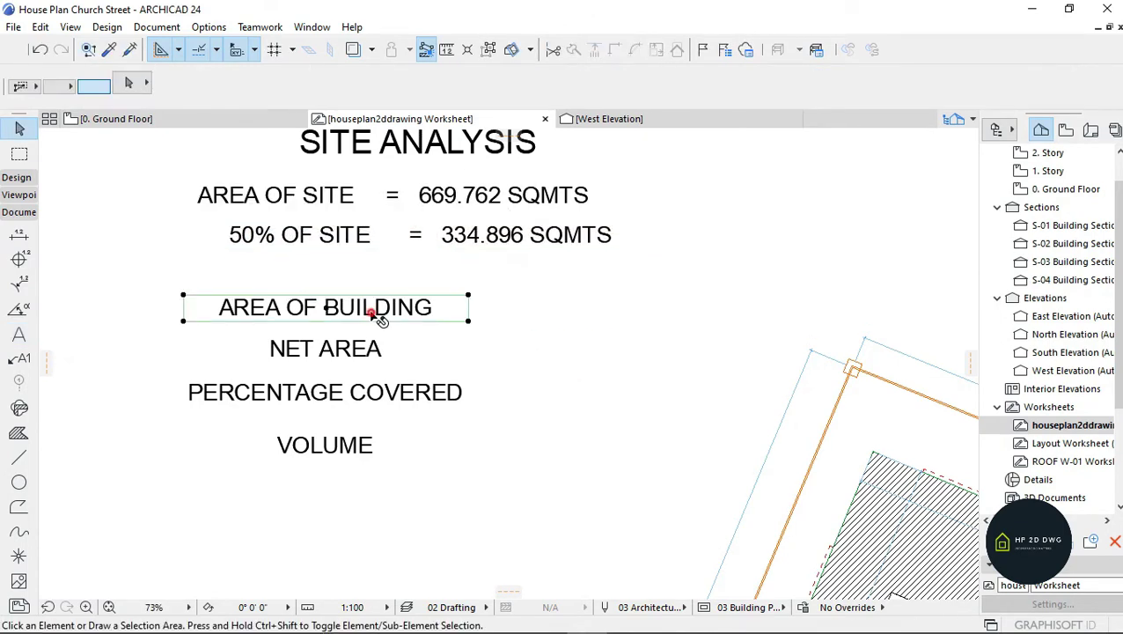
{"action": "left_click", "coordinate": [328, 295]}
{"action": "left_click", "coordinate": [331, 280]}
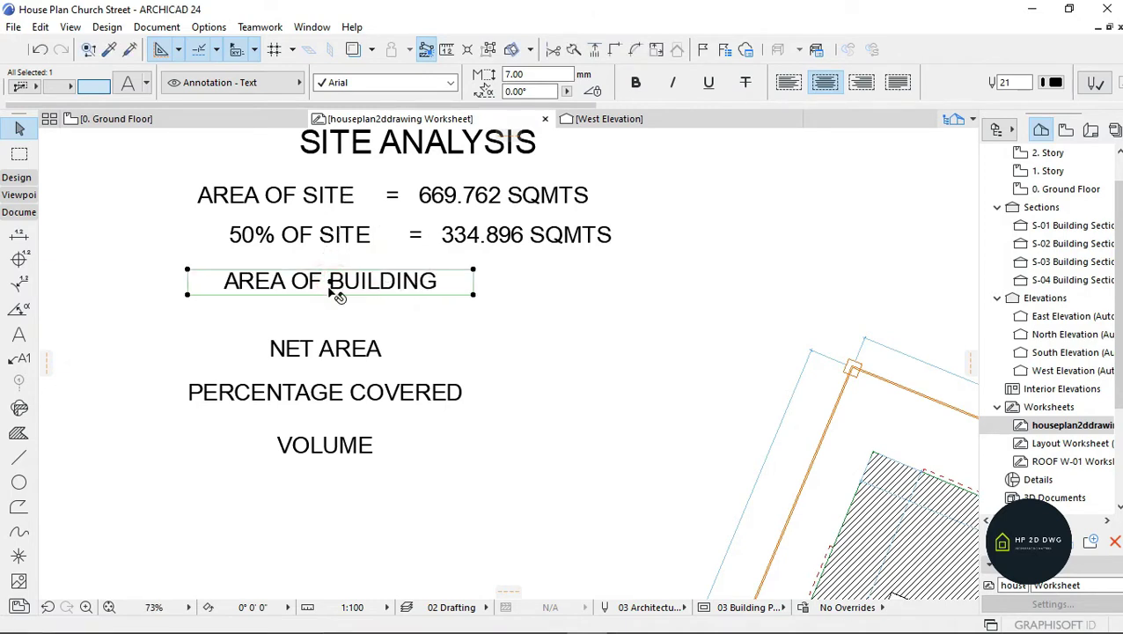
{"action": "left_click", "coordinate": [352, 307]}
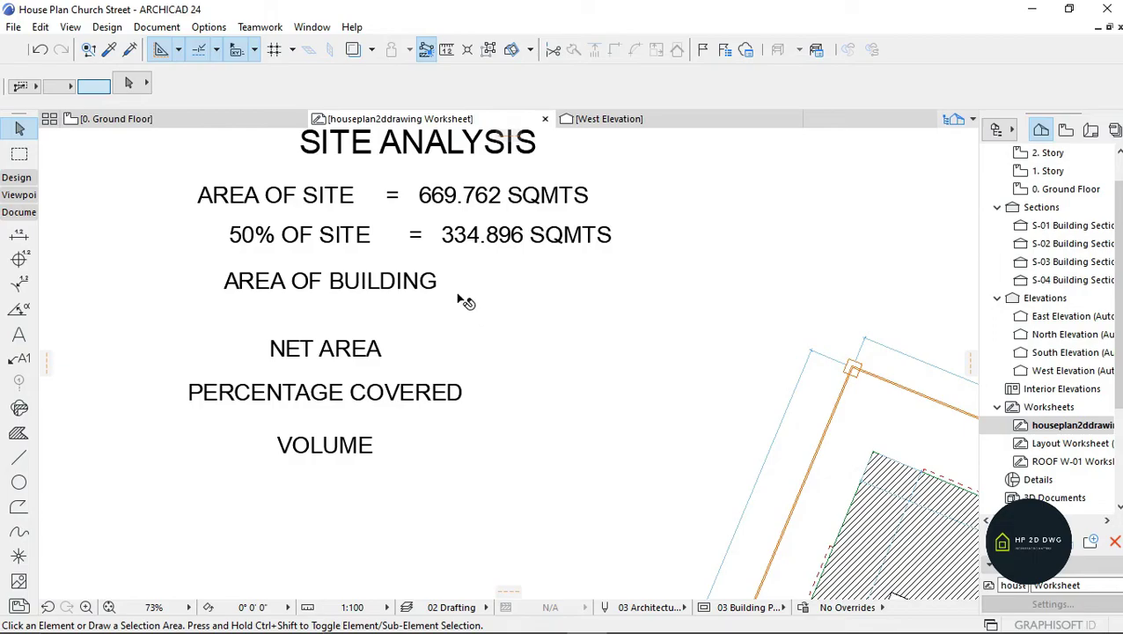
Step: Dimension the building's top edge from corner to corner, giving 13,910
{"action": "scroll", "coordinate": [464, 302], "scroll_direction": "down", "scroll_amount": 4}
{"action": "scroll", "coordinate": [596, 405], "scroll_direction": "up", "scroll_amount": 2}
{"action": "scroll", "coordinate": [596, 405], "scroll_direction": "up", "scroll_amount": 5}
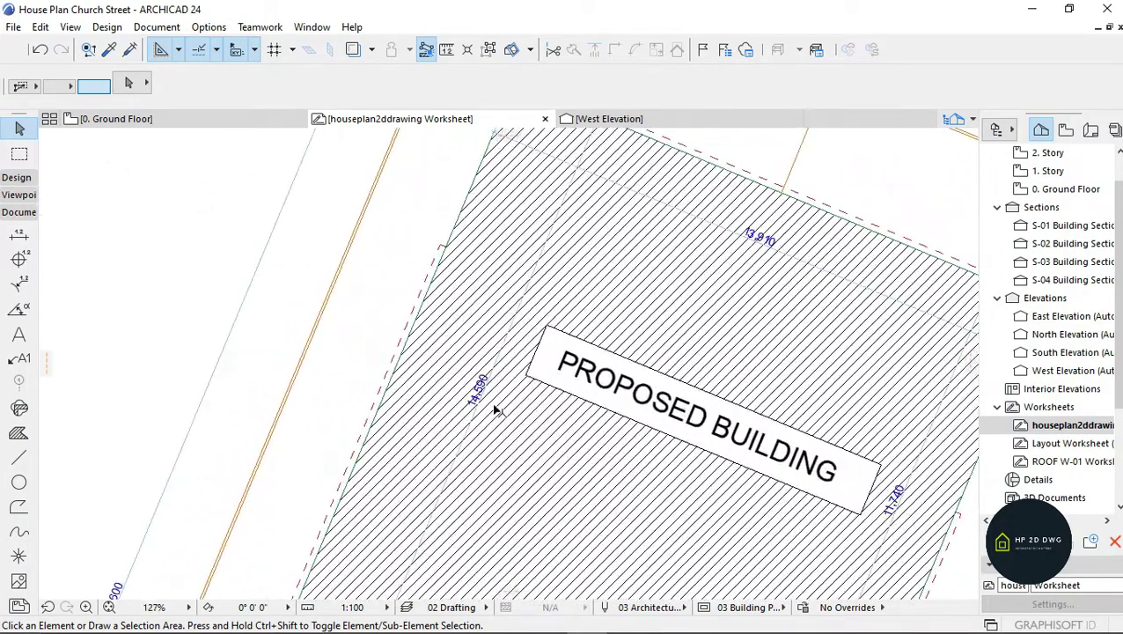
{"action": "scroll", "coordinate": [678, 224], "scroll_direction": "down", "scroll_amount": 3}
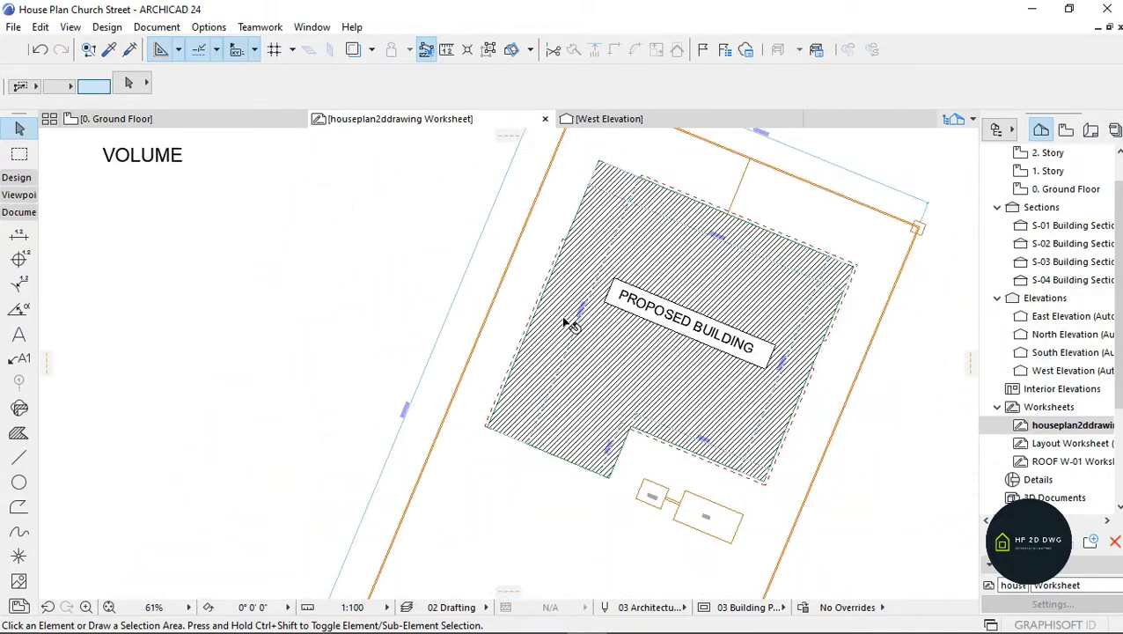
{"action": "scroll", "coordinate": [565, 351], "scroll_direction": "up", "scroll_amount": 4}
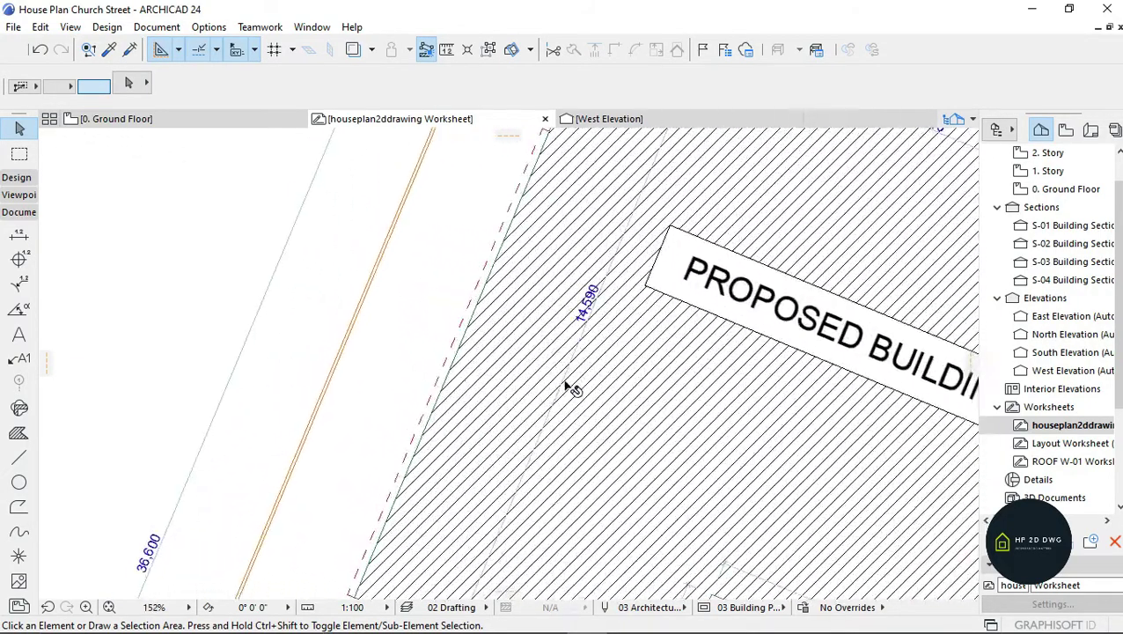
{"action": "scroll", "coordinate": [571, 388], "scroll_direction": "down", "scroll_amount": 2}
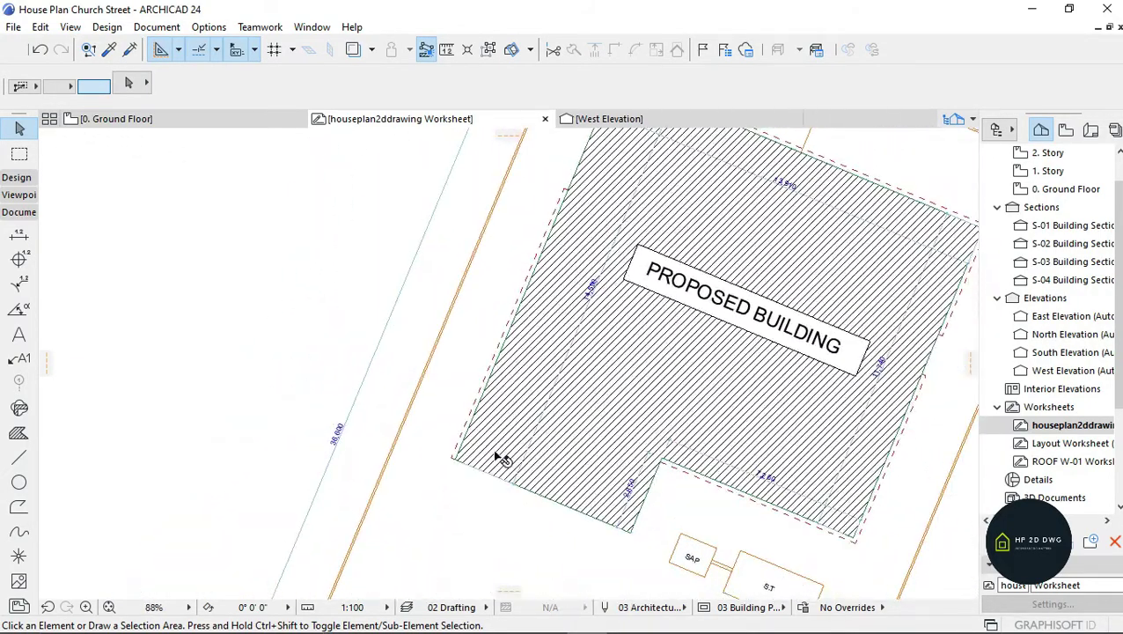
{"action": "left_click", "coordinate": [18, 235]}
{"action": "scroll", "coordinate": [458, 466], "scroll_direction": "up", "scroll_amount": 3}
{"action": "left_click", "coordinate": [452, 429]}
{"action": "scroll", "coordinate": [452, 428], "scroll_direction": "down", "scroll_amount": 4}
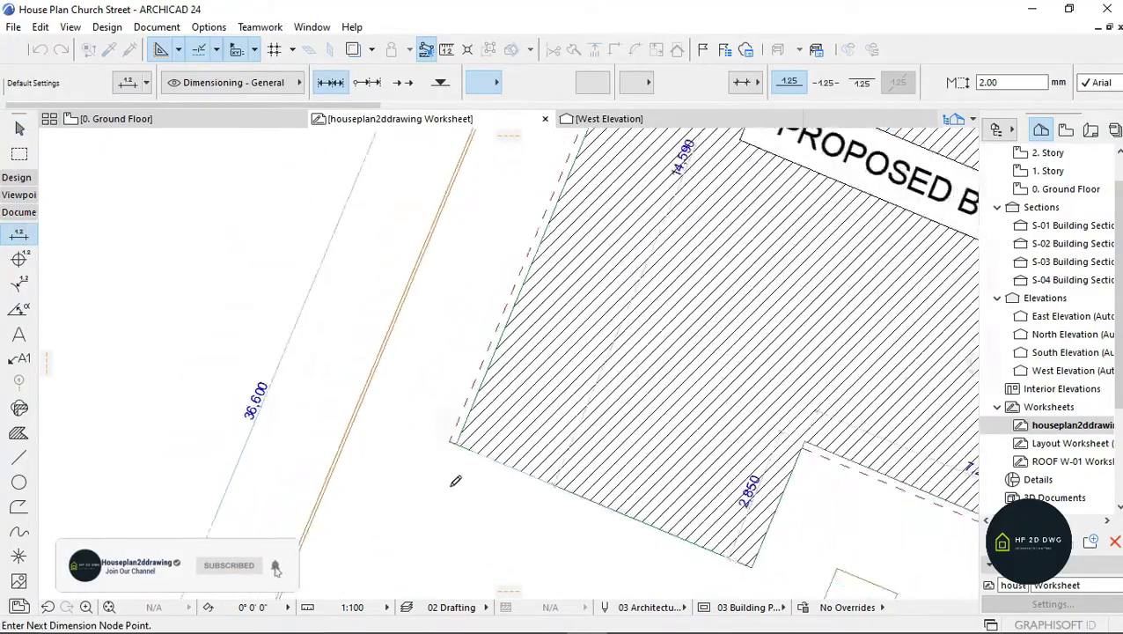
{"action": "scroll", "coordinate": [560, 227], "scroll_direction": "up", "scroll_amount": 4}
{"action": "scroll", "coordinate": [563, 224], "scroll_direction": "down", "scroll_amount": 3}
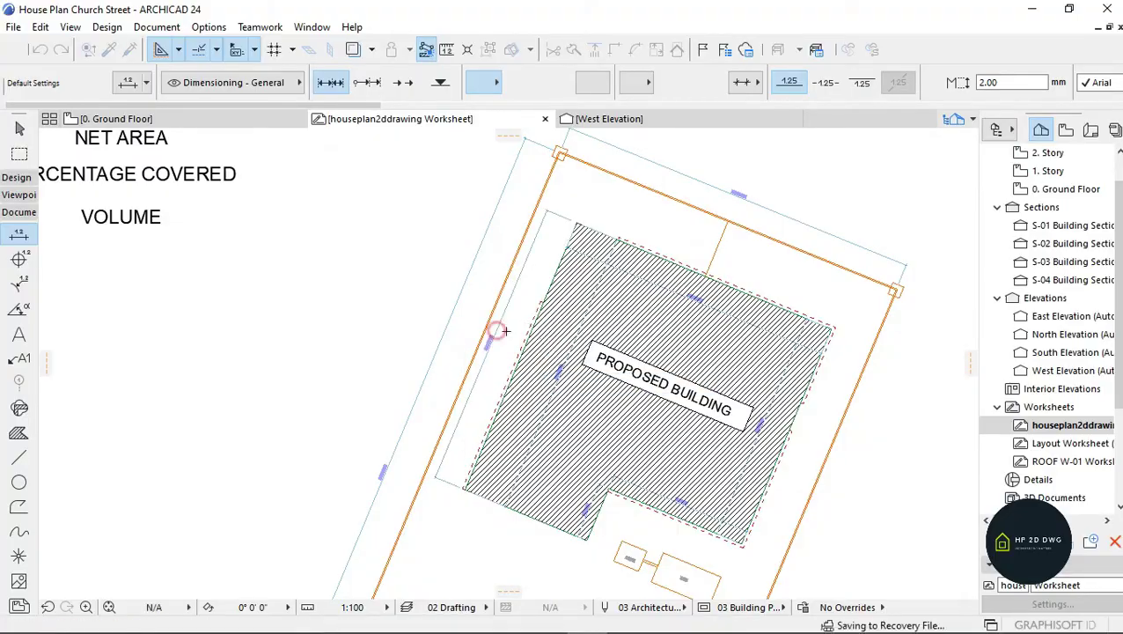
{"action": "scroll", "coordinate": [888, 375], "scroll_direction": "up", "scroll_amount": 5}
{"action": "double_click", "coordinate": [888, 374]}
{"action": "scroll", "coordinate": [616, 283], "scroll_direction": "down", "scroll_amount": 5}
Step: Reposition the 13,910 dimension line to sit beside the building's top edge
{"action": "left_click", "coordinate": [616, 283]}
{"action": "scroll", "coordinate": [592, 401], "scroll_direction": "up", "scroll_amount": 4}
{"action": "scroll", "coordinate": [617, 317], "scroll_direction": "up", "scroll_amount": 3}
{"action": "left_click", "coordinate": [665, 317]}
{"action": "left_click", "coordinate": [641, 392]}
{"action": "scroll", "coordinate": [464, 413], "scroll_direction": "down", "scroll_amount": 3}
{"action": "left_click", "coordinate": [457, 356]}
{"action": "left_click", "coordinate": [457, 357]}
{"action": "scroll", "coordinate": [522, 356], "scroll_direction": "down", "scroll_amount": 4}
{"action": "scroll", "coordinate": [378, 248], "scroll_direction": "up", "scroll_amount": 1}
{"action": "scroll", "coordinate": [379, 248], "scroll_direction": "up", "scroll_amount": 4}
{"action": "scroll", "coordinate": [370, 275], "scroll_direction": "down", "scroll_amount": 4}
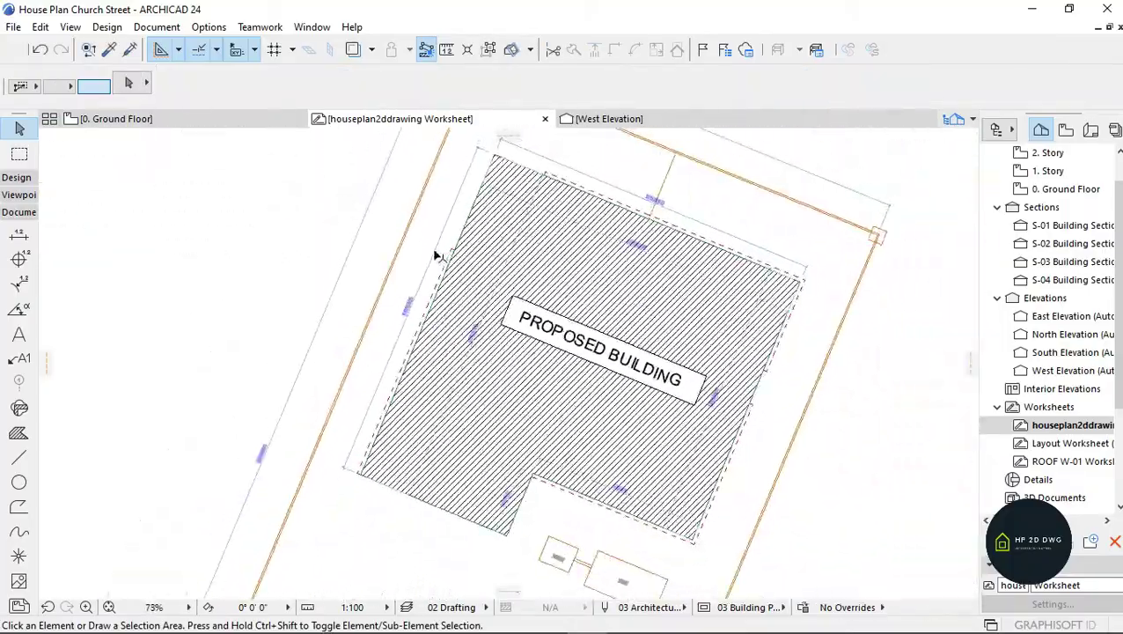
{"action": "scroll", "coordinate": [502, 186], "scroll_direction": "up", "scroll_amount": 2}
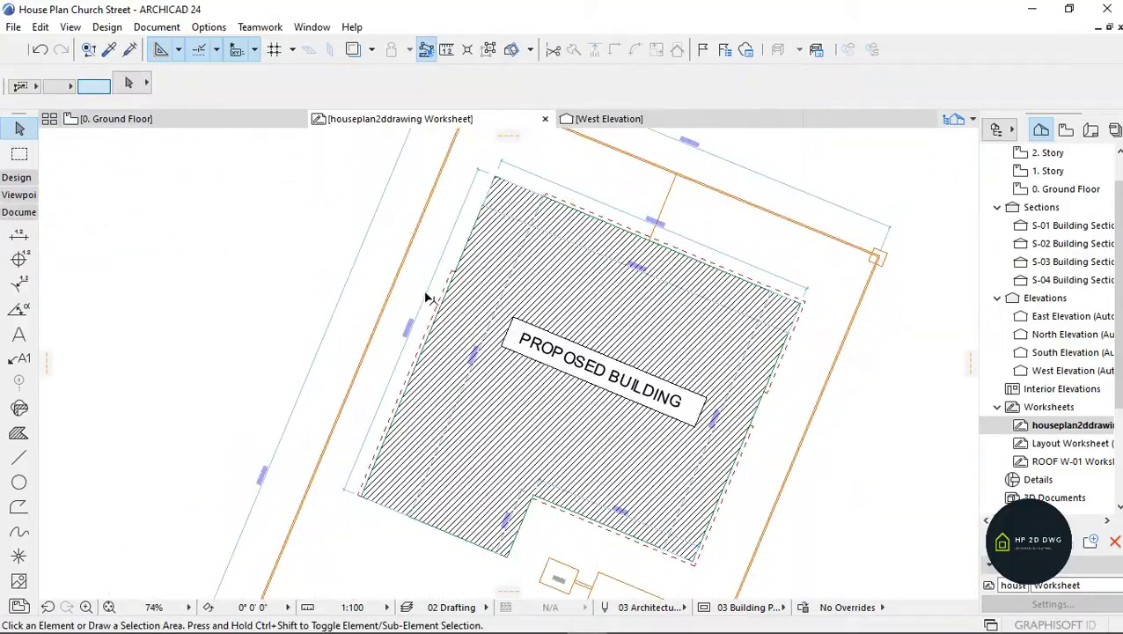
{"action": "scroll", "coordinate": [423, 317], "scroll_direction": "up", "scroll_amount": 4}
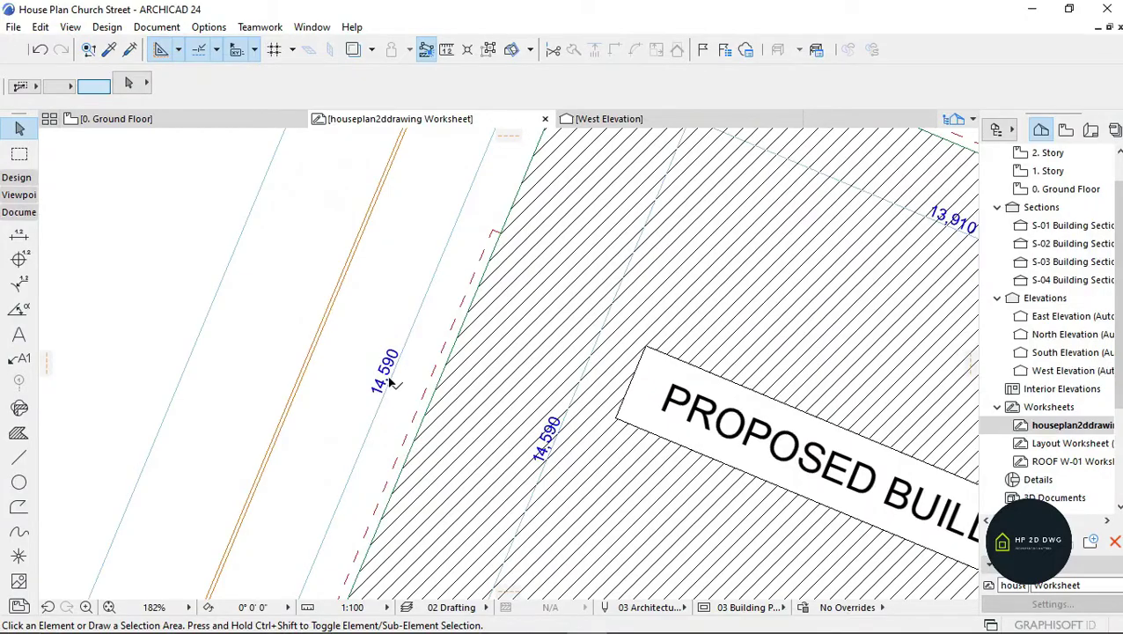
{"action": "scroll", "coordinate": [393, 375], "scroll_direction": "down", "scroll_amount": 4}
{"action": "scroll", "coordinate": [561, 287], "scroll_direction": "up", "scroll_amount": 5}
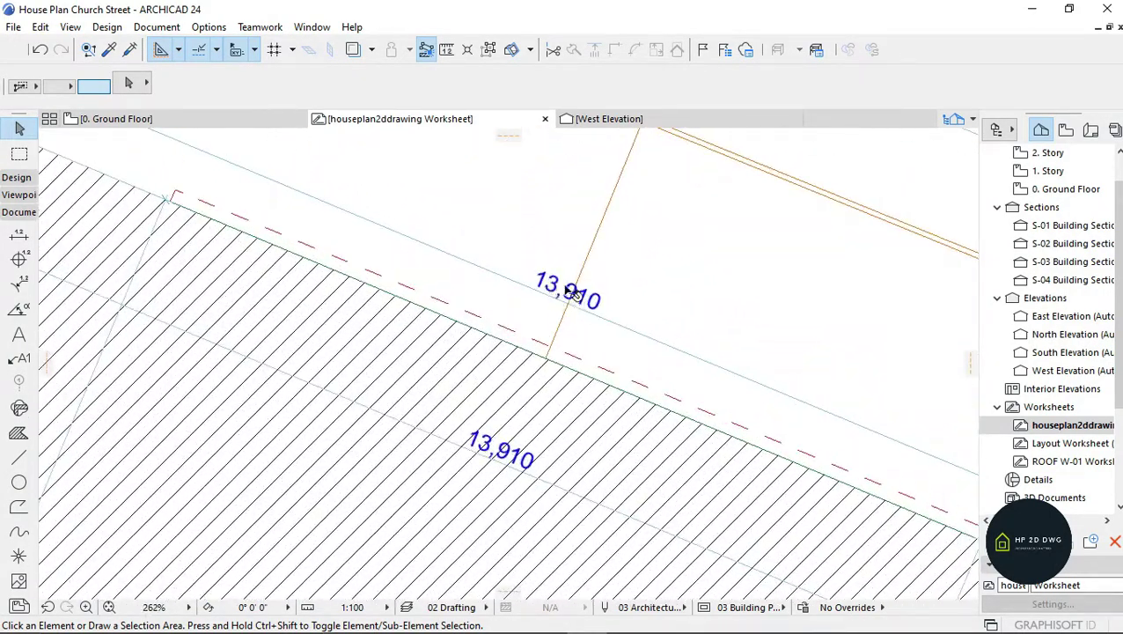
{"action": "scroll", "coordinate": [586, 304], "scroll_direction": "down", "scroll_amount": 10}
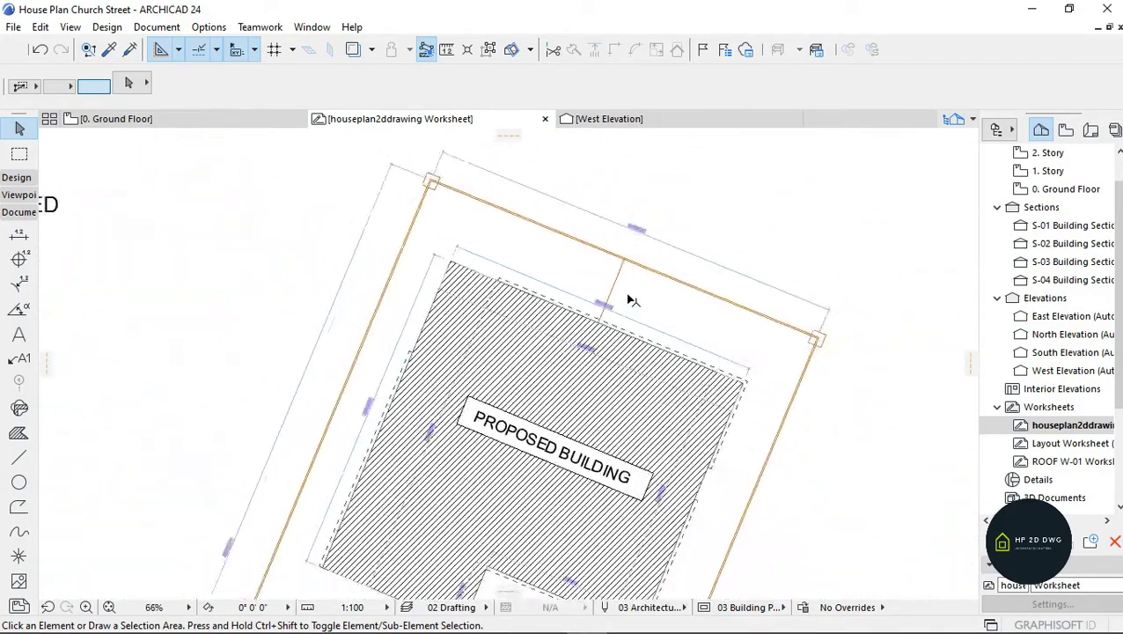
{"action": "scroll", "coordinate": [456, 208], "scroll_direction": "up", "scroll_amount": 6}
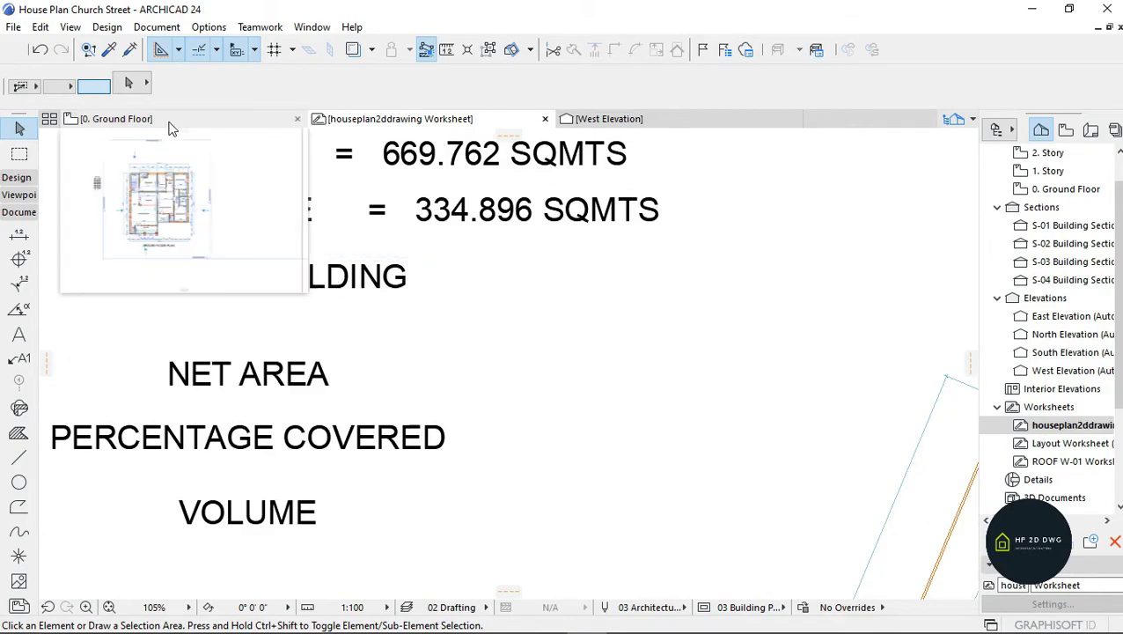
{"action": "scroll", "coordinate": [321, 281], "scroll_direction": "down", "scroll_amount": 4}
{"action": "scroll", "coordinate": [573, 361], "scroll_direction": "up", "scroll_amount": 3}
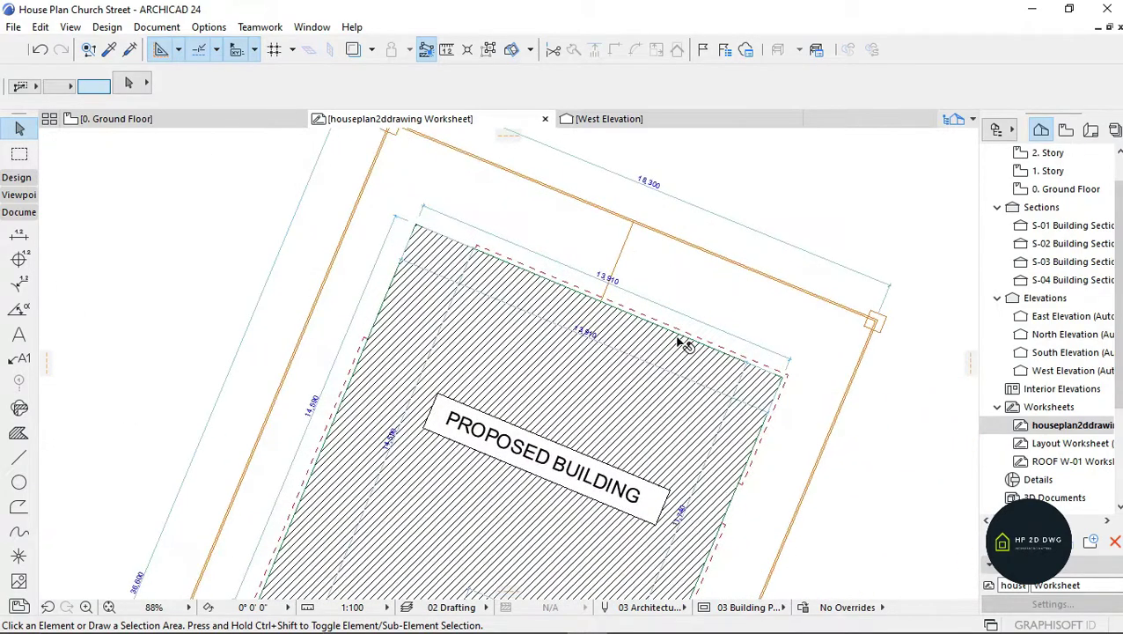
{"action": "scroll", "coordinate": [669, 342], "scroll_direction": "down", "scroll_amount": 5}
Step: Switch to the 0. Ground Floor plan and zoom to its 13,910 and 14,590 overall dimensions
{"action": "left_click", "coordinate": [181, 121]}
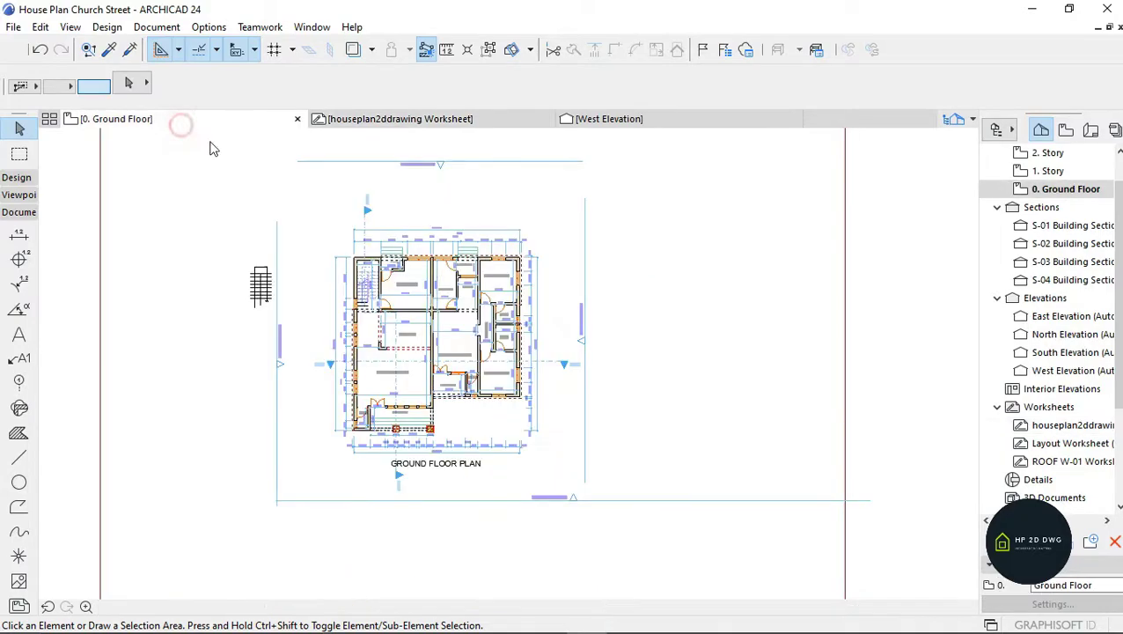
{"action": "scroll", "coordinate": [349, 361], "scroll_direction": "up", "scroll_amount": 8}
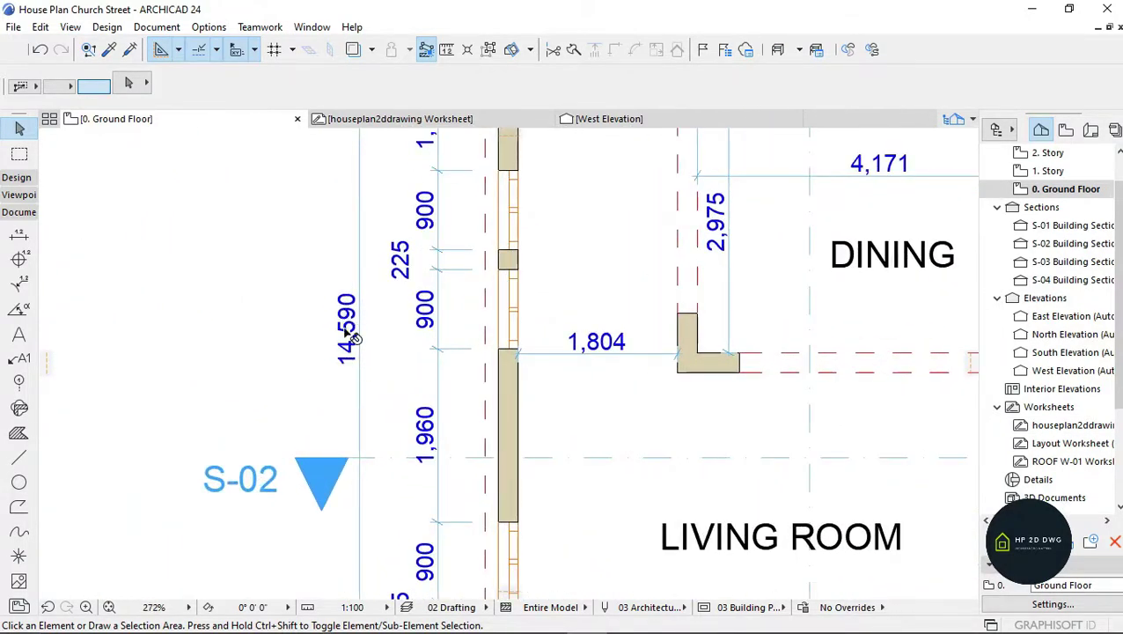
{"action": "scroll", "coordinate": [363, 392], "scroll_direction": "down", "scroll_amount": 4}
{"action": "scroll", "coordinate": [480, 262], "scroll_direction": "up", "scroll_amount": 1}
{"action": "scroll", "coordinate": [480, 262], "scroll_direction": "up", "scroll_amount": 2}
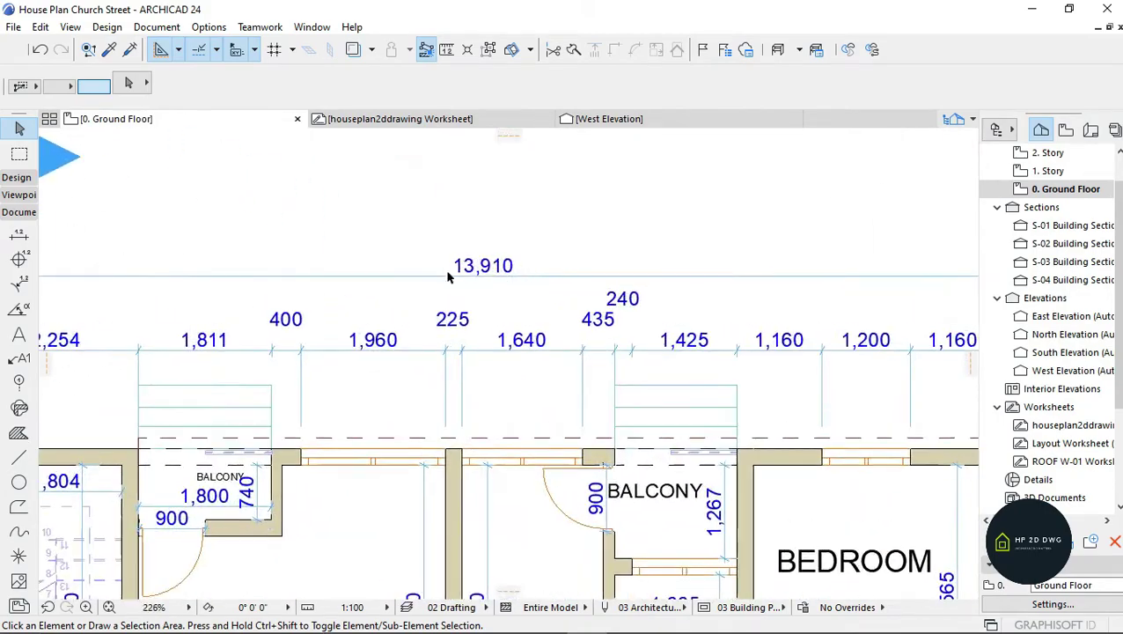
{"action": "scroll", "coordinate": [452, 287], "scroll_direction": "down", "scroll_amount": 8}
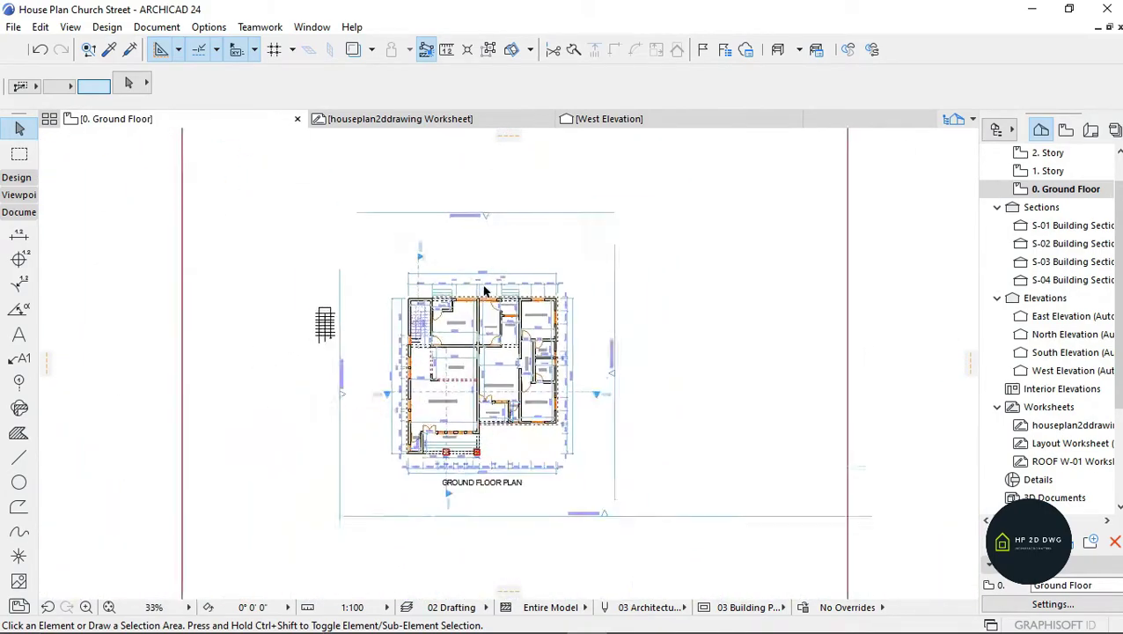
Step: Back on the worksheet, add '= 202.9469 SQMTS' to the AREA OF BUILDING text
{"action": "left_click", "coordinate": [416, 119]}
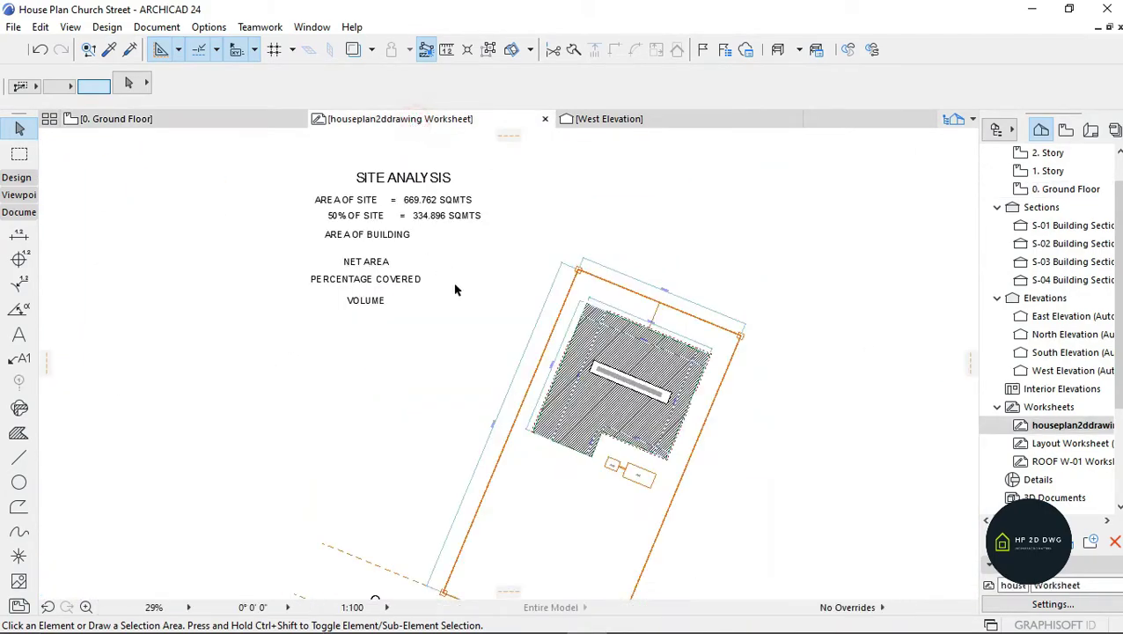
{"action": "scroll", "coordinate": [396, 228], "scroll_direction": "up", "scroll_amount": 1}
{"action": "scroll", "coordinate": [394, 229], "scroll_direction": "up", "scroll_amount": 2}
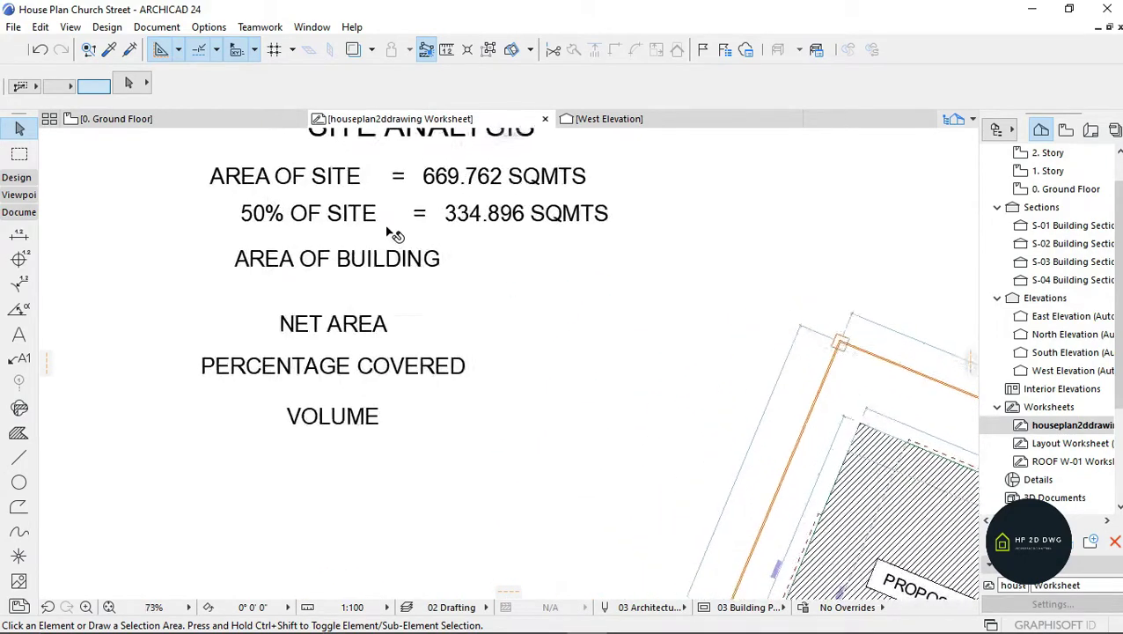
{"action": "left_click", "coordinate": [374, 279]}
{"action": "double_click", "coordinate": [429, 279]}
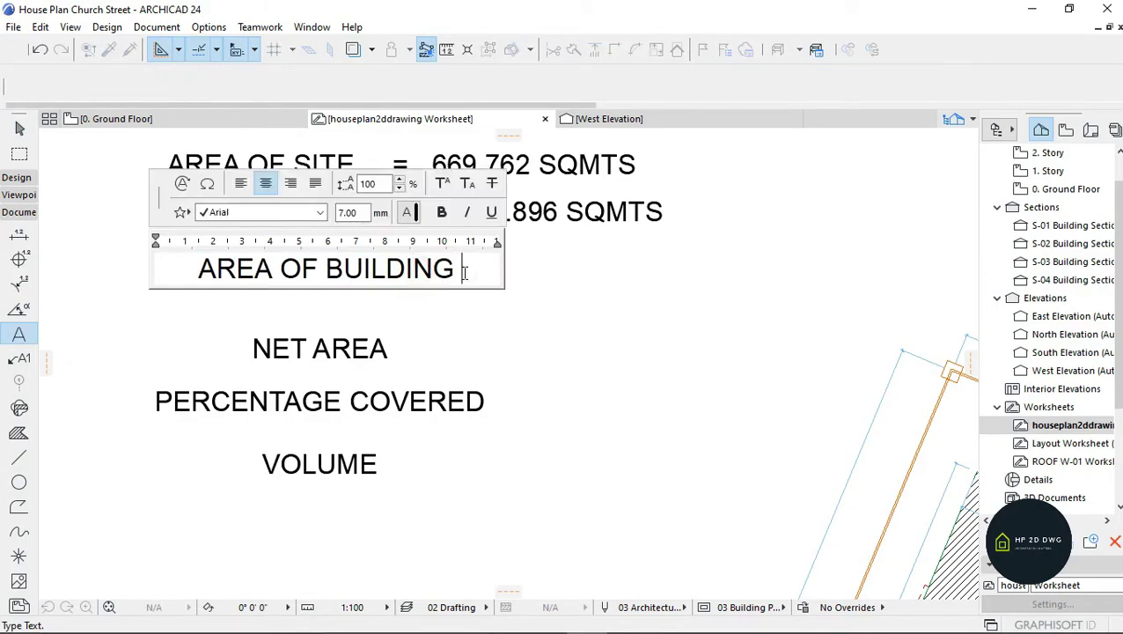
{"action": "type", "text": "= 202.9469"}
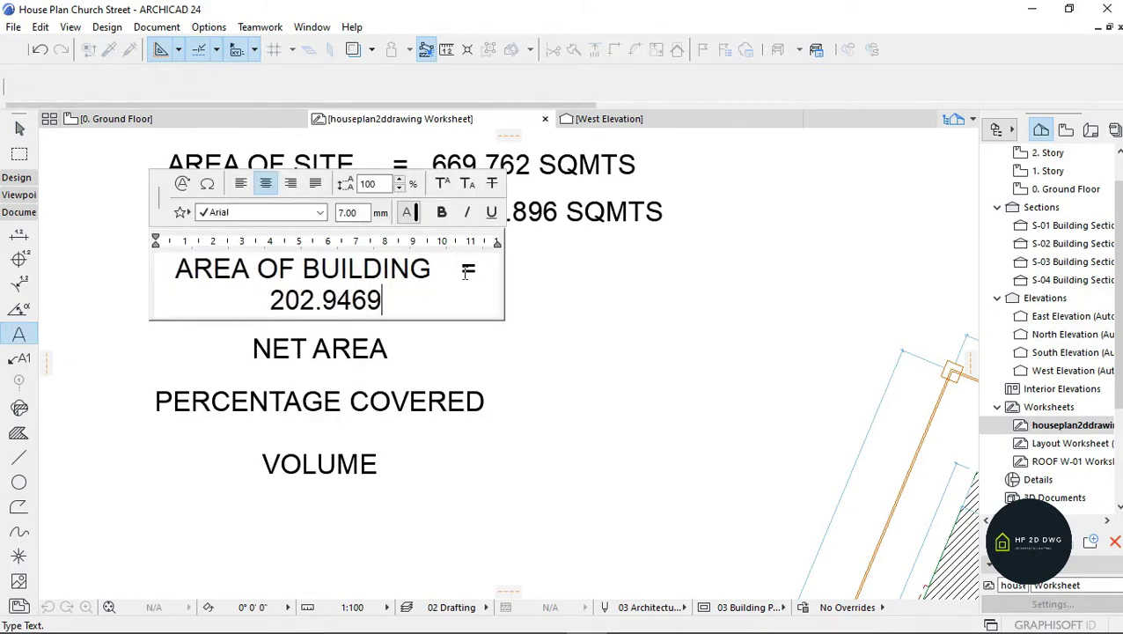
{"action": "type", "text": " sqmts"}
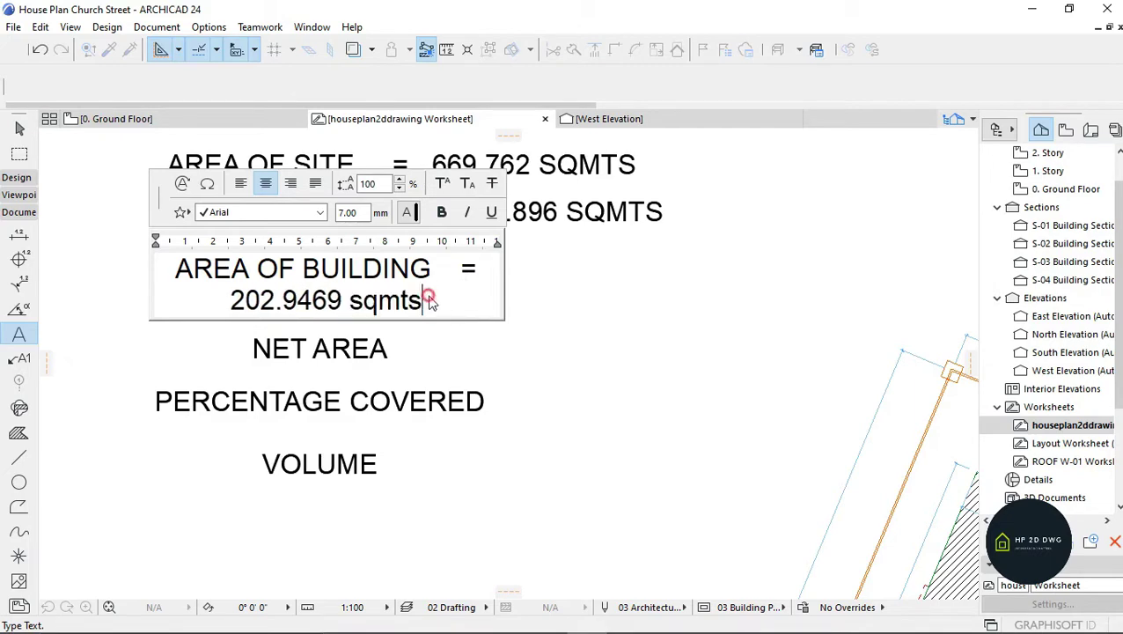
{"action": "left_click_drag", "start_coordinate": [429, 299], "coordinate": [355, 308]}
{"action": "type", "text": "SQMTS"}
{"action": "left_click", "coordinate": [498, 322]}
Step: Widen the AREA OF BUILDING text onto one line and move NET AREA up beneath it
{"action": "left_click", "coordinate": [503, 251]}
{"action": "left_click", "coordinate": [779, 326]}
{"action": "left_click", "coordinate": [337, 355]}
{"action": "left_click_drag", "start_coordinate": [337, 355], "coordinate": [337, 313]}
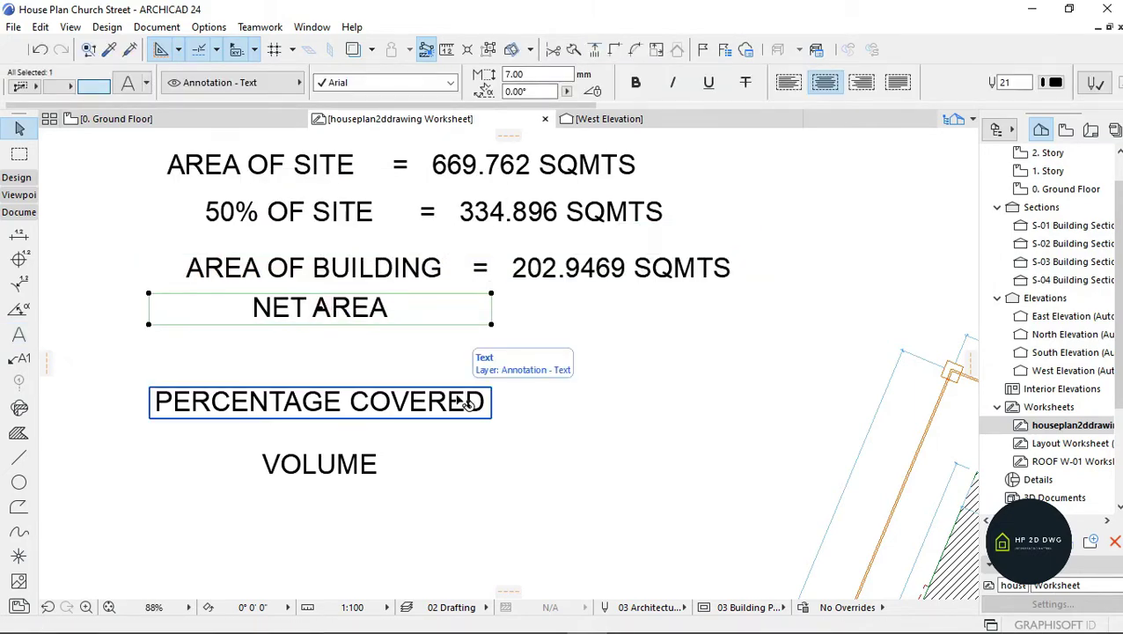
{"action": "left_click", "coordinate": [584, 394]}
{"action": "scroll", "coordinate": [459, 334], "scroll_direction": "down", "scroll_amount": 2}
{"action": "scroll", "coordinate": [476, 251], "scroll_direction": "up", "scroll_amount": 2}
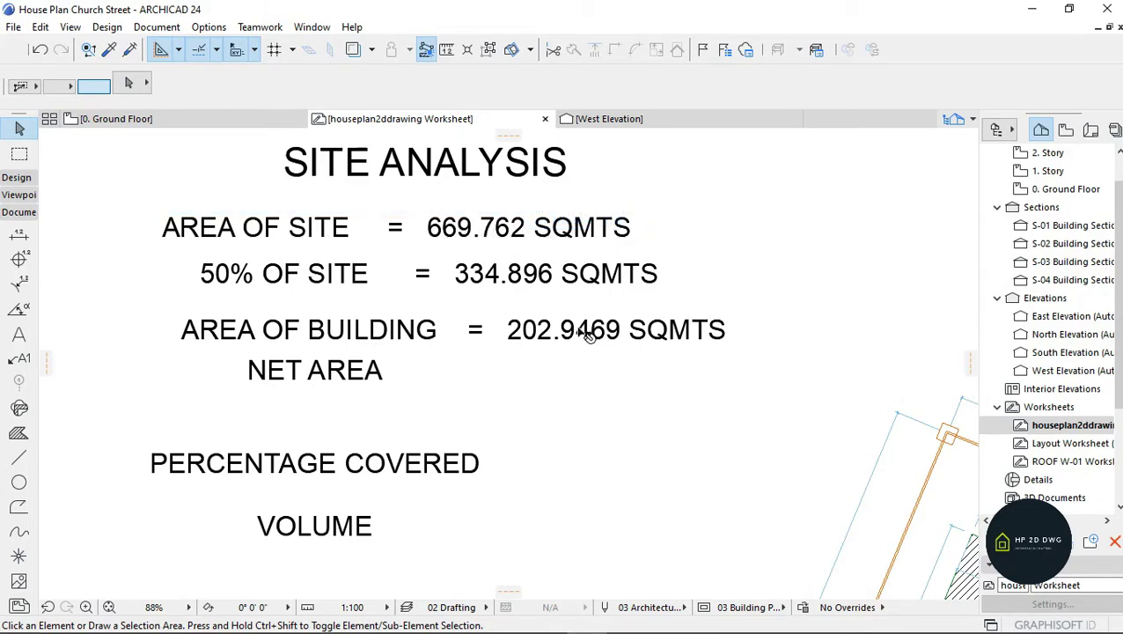
Step: Draw a trial bracket polyline beside the area values, then delete it
{"action": "left_click", "coordinate": [18, 457]}
{"action": "left_click", "coordinate": [666, 223]}
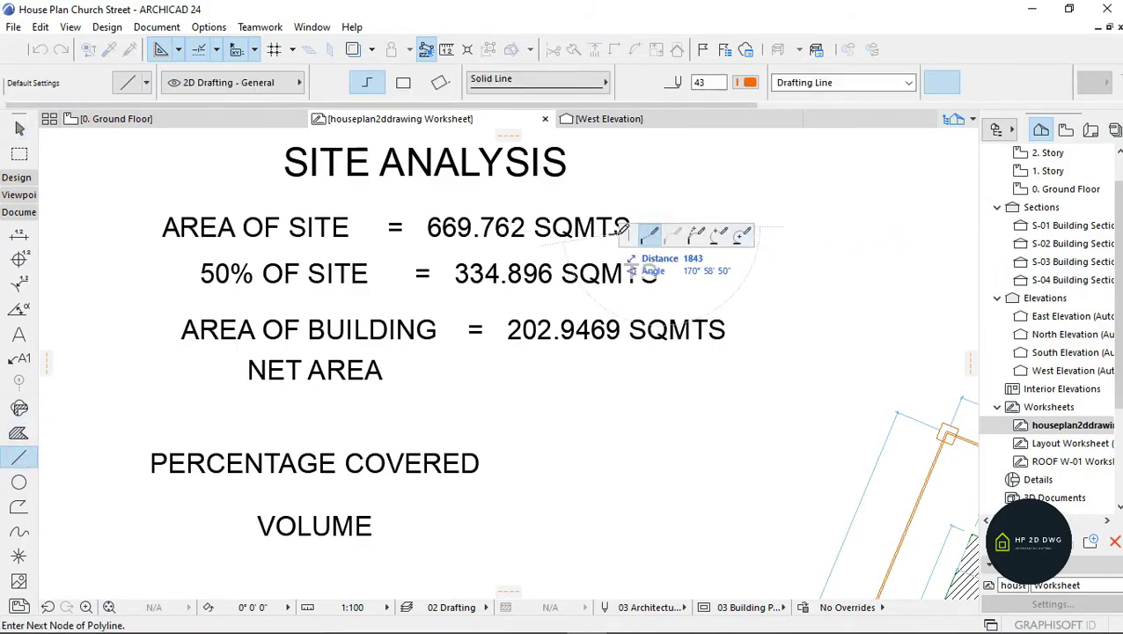
{"action": "left_click", "coordinate": [785, 227]}
{"action": "left_click", "coordinate": [785, 331]}
{"action": "double_click", "coordinate": [751, 332]}
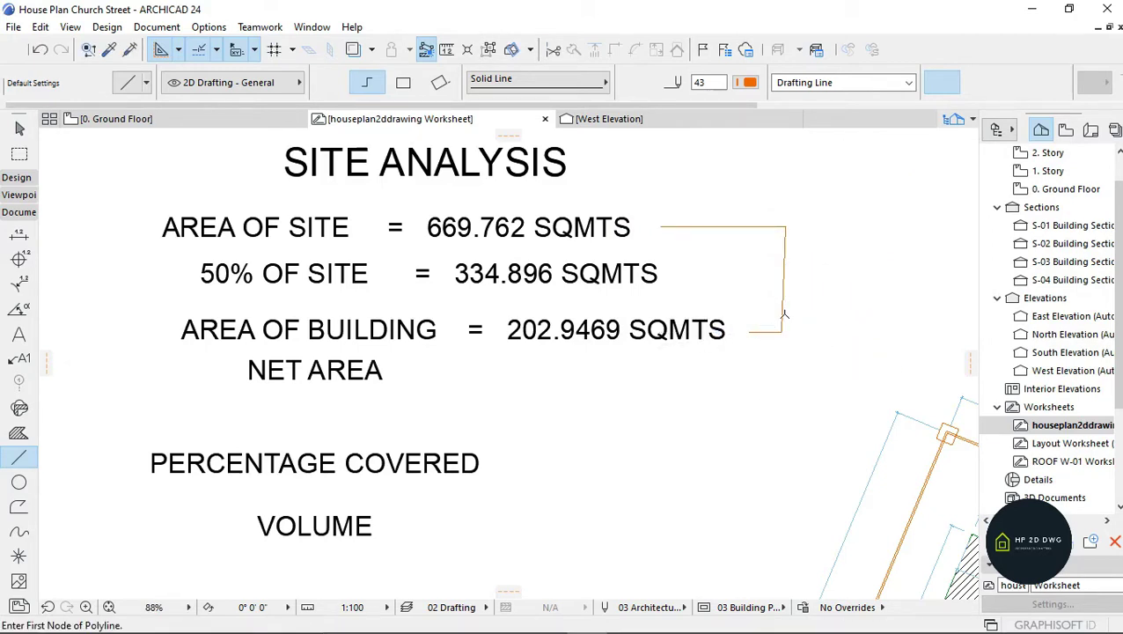
{"action": "key", "text": "Escape"}
{"action": "right_click", "coordinate": [824, 275]}
{"action": "left_click", "coordinate": [854, 389]}
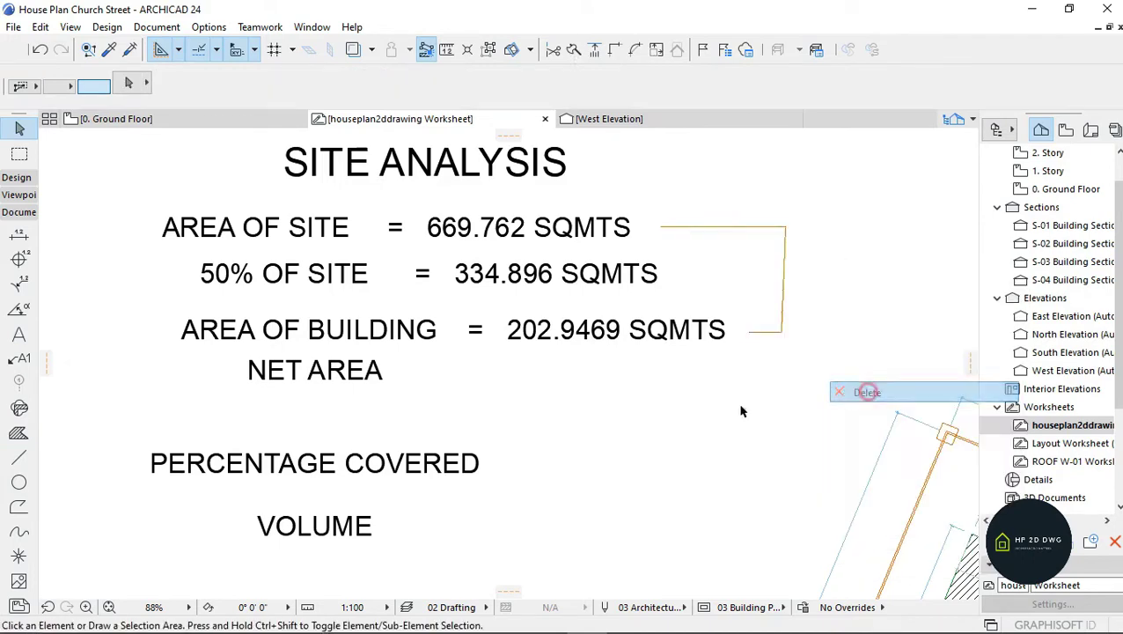
Step: Enter '= 466.8151 SQMTS' for NET AREA and widen it onto one line
{"action": "left_click", "coordinate": [337, 371]}
{"action": "double_click", "coordinate": [371, 381]}
{"action": "type", "text": "= 466.8"}
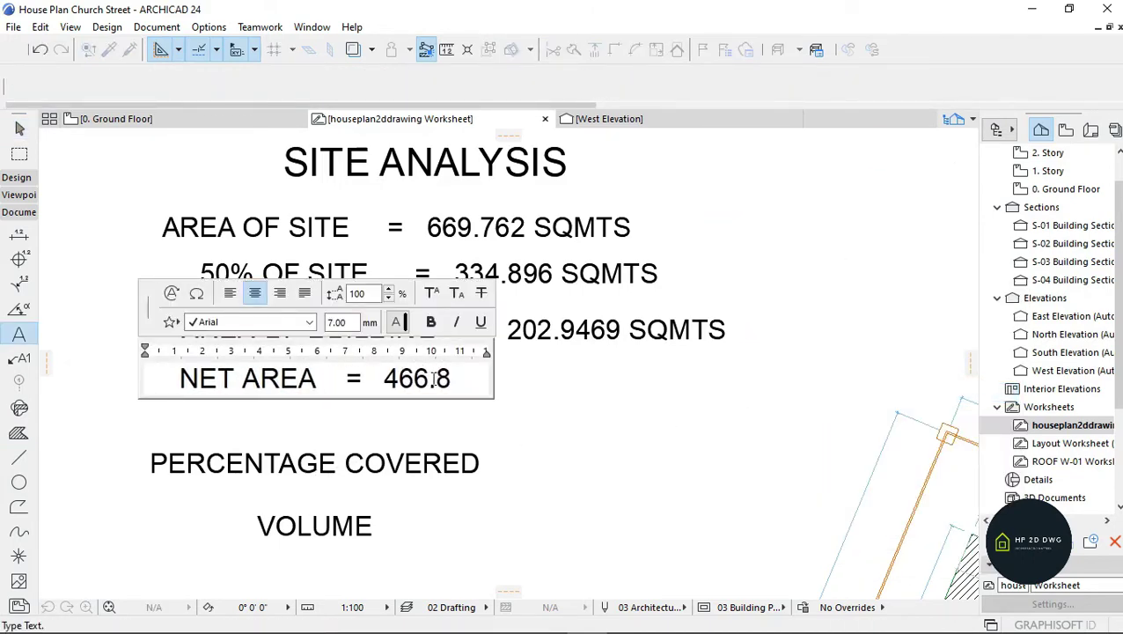
{"action": "type", "text": "151 SQMTS"}
{"action": "key", "text": "Escape"}
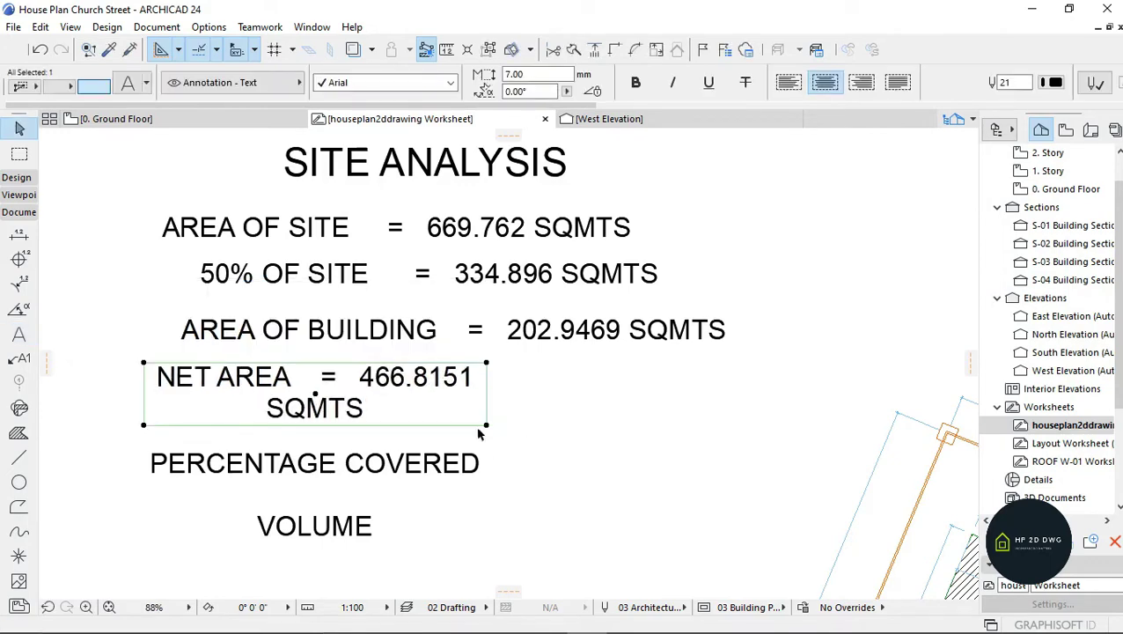
{"action": "left_click_drag", "start_coordinate": [486, 429], "coordinate": [724, 393]}
Step: Move PERCENTAGE COVERED closer under NET AREA and bring VOLUME up beneath it
{"action": "left_click", "coordinate": [319, 466]}
{"action": "mouse_move", "coordinate": [319, 467]}
{"action": "left_mouse_down"}
{"action": "mouse_move", "coordinate": [319, 437]}
{"action": "mouse_move", "coordinate": [319, 480]}
{"action": "left_mouse_up"}
{"action": "left_click", "coordinate": [323, 530]}
{"action": "left_click_drag", "start_coordinate": [319, 530], "coordinate": [315, 426]}
{"action": "key", "text": "Escape"}
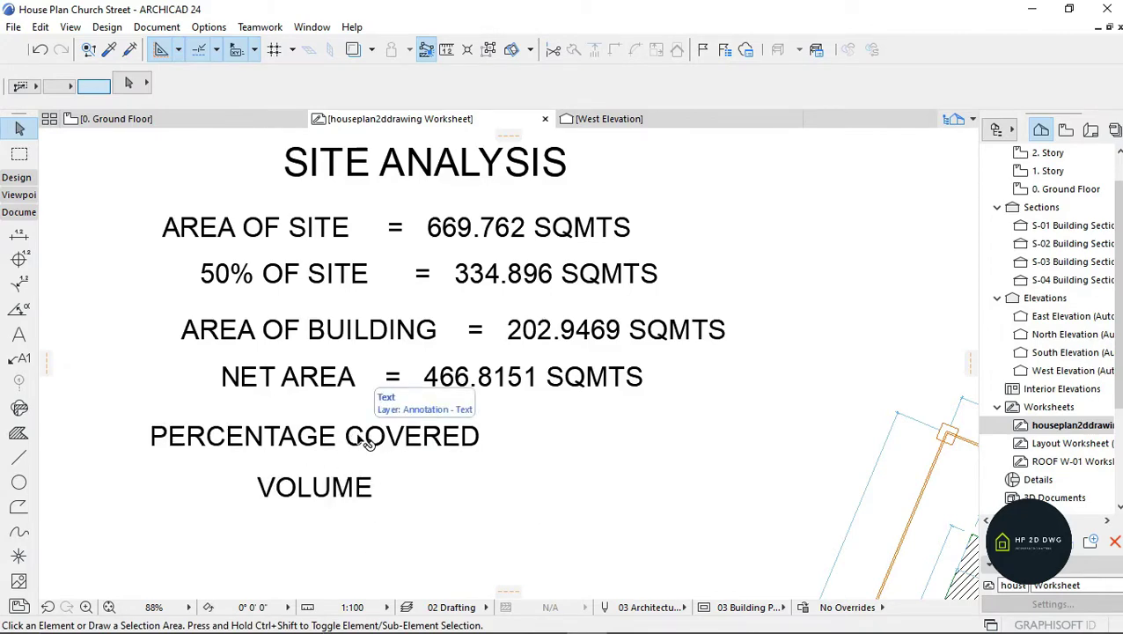
Step: Sketch a short line mark beside the AREA OF BUILDING value
{"action": "scroll", "coordinate": [515, 447], "scroll_direction": "down", "scroll_amount": 2}
{"action": "scroll", "coordinate": [649, 368], "scroll_direction": "up", "scroll_amount": 2}
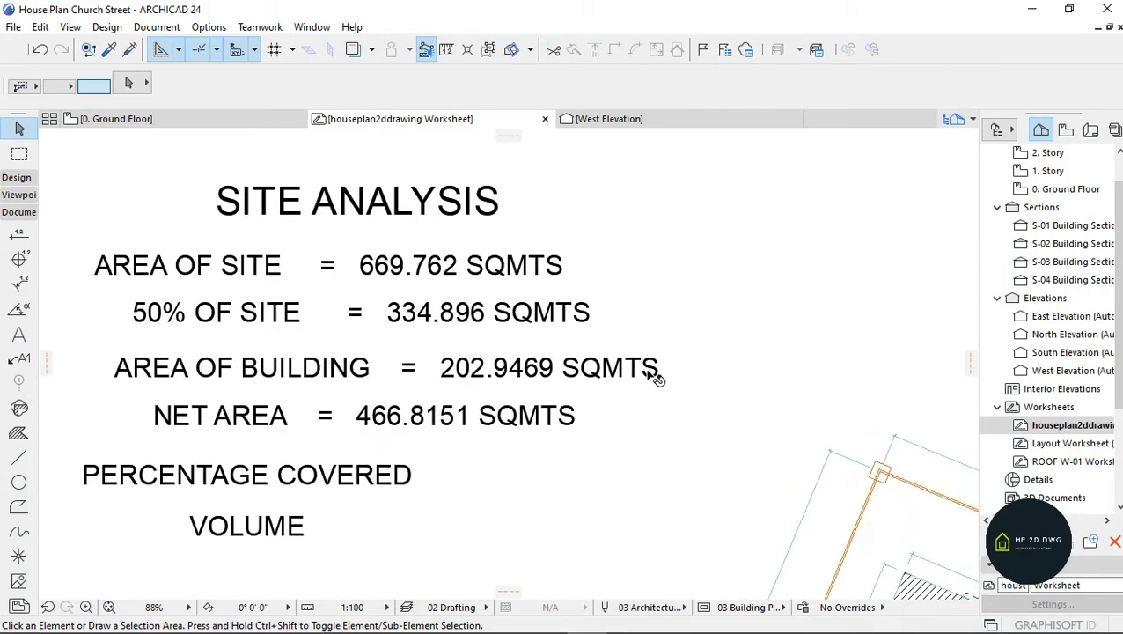
{"action": "left_click", "coordinate": [19, 457]}
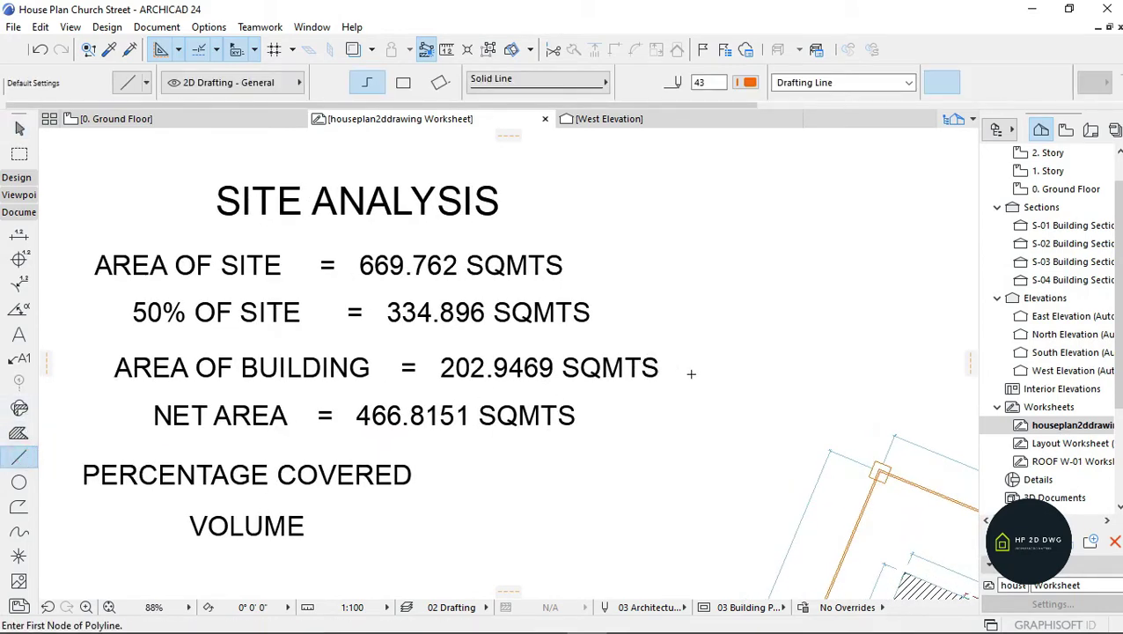
{"action": "left_click", "coordinate": [686, 369]}
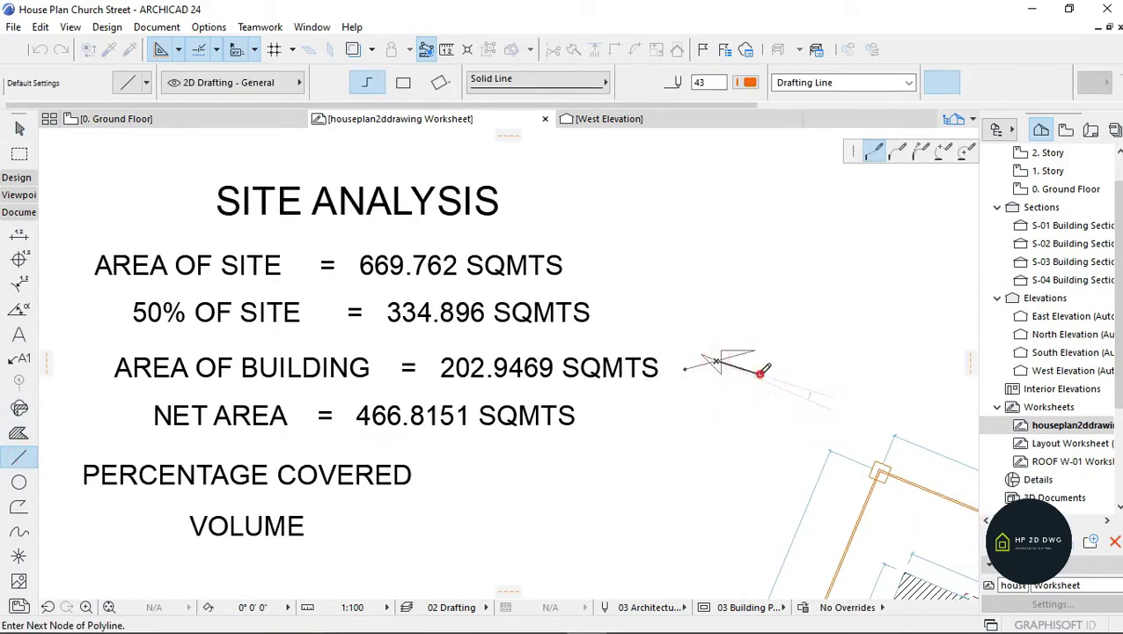
{"action": "left_click", "coordinate": [761, 372]}
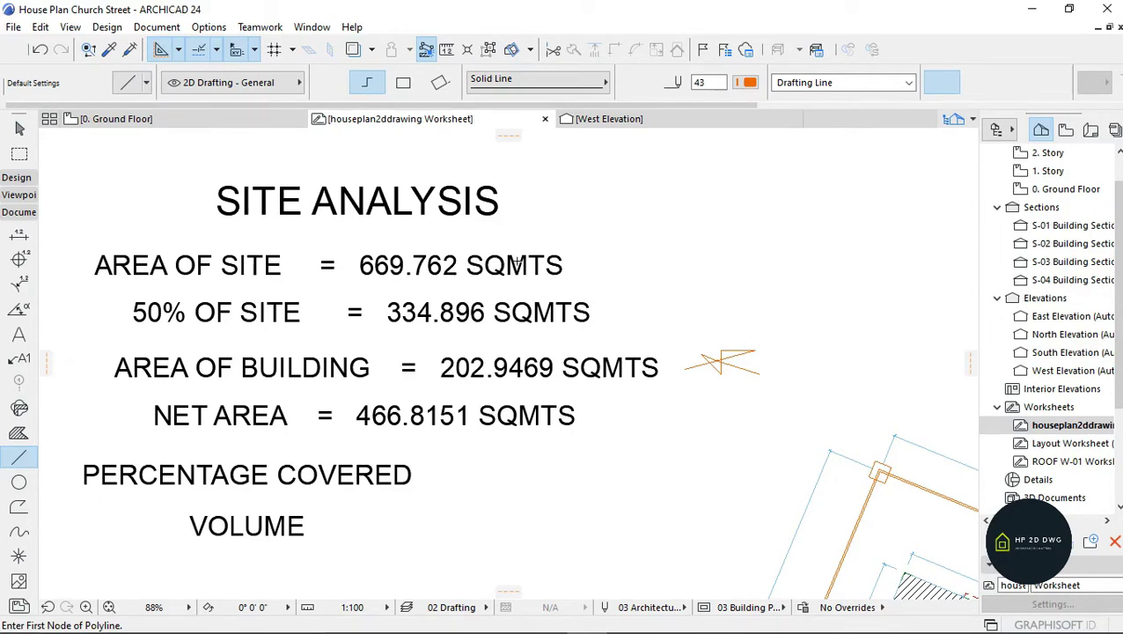
Step: Add '= 30.30%' under PERCENTAGE COVERED and widen the text to fit one line
{"action": "double_click", "coordinate": [418, 478]}
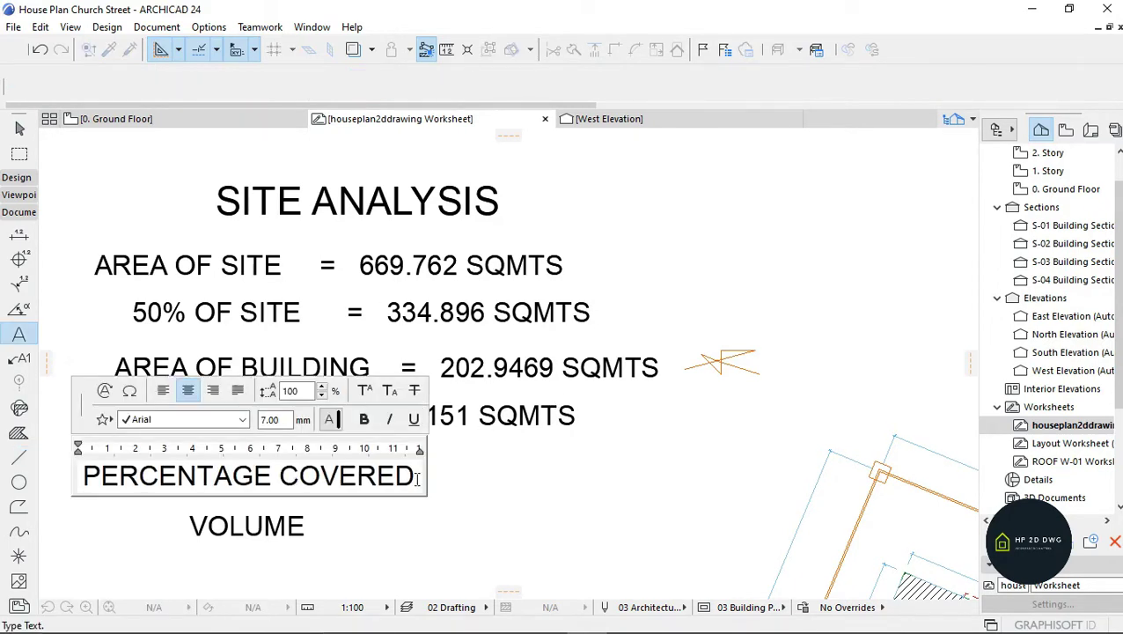
{"action": "key", "text": "Return"}
{"action": "type", "text": "="}
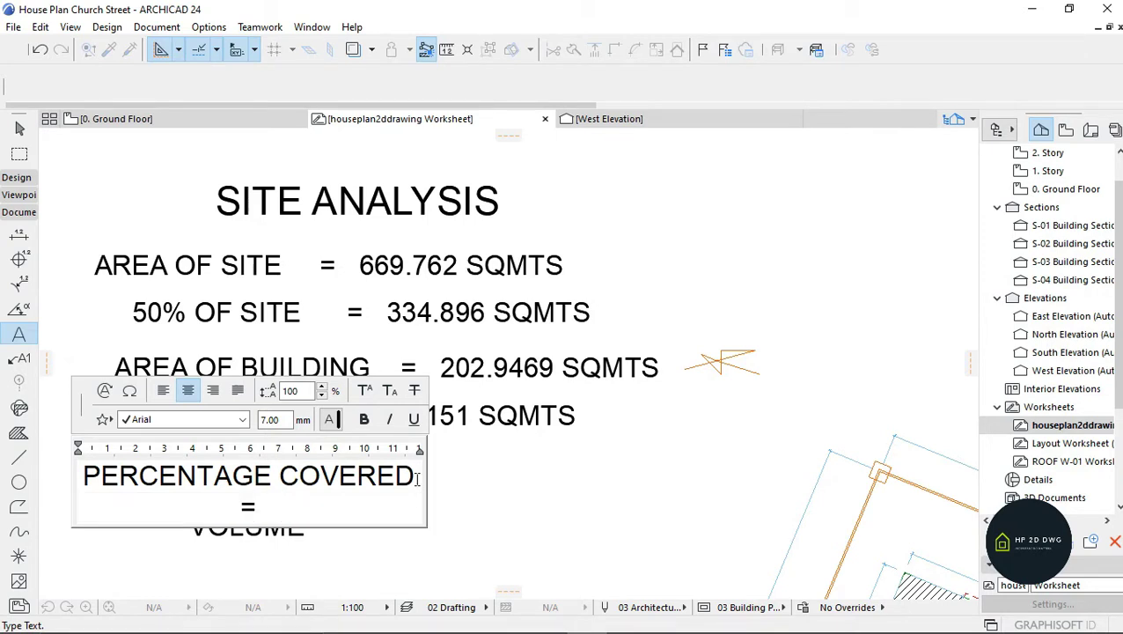
{"action": "type", "text": "   30.30%"}
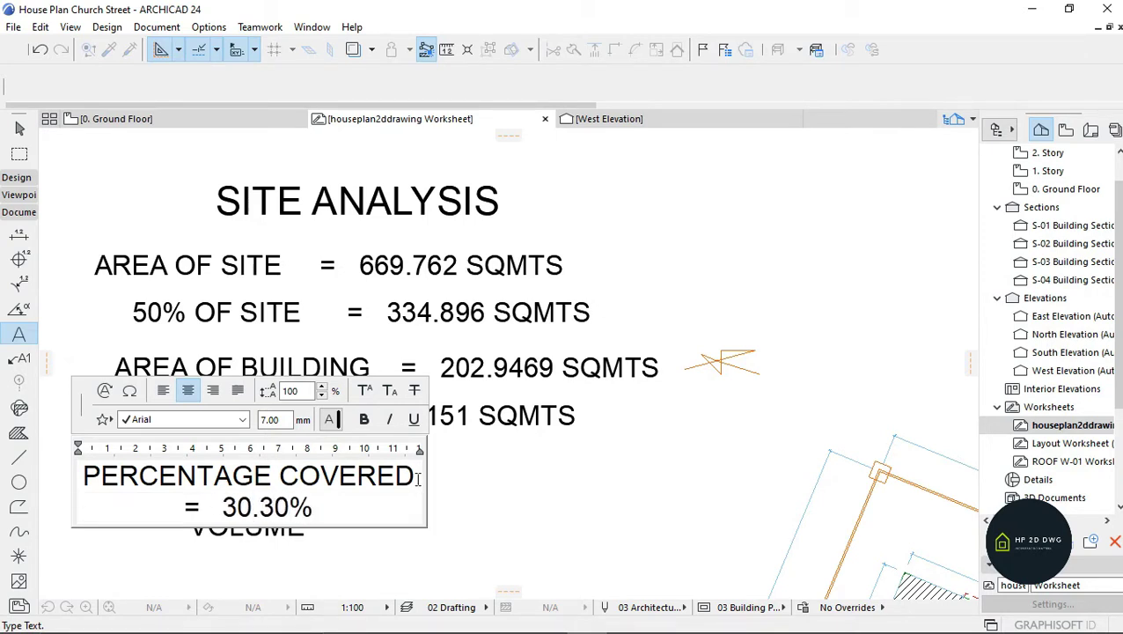
{"action": "left_click", "coordinate": [425, 483]}
{"action": "left_click_drag", "start_coordinate": [421, 526], "coordinate": [677, 490]}
{"action": "left_click", "coordinate": [280, 537]}
{"action": "double_click", "coordinate": [280, 537]}
{"action": "left_click", "coordinate": [476, 558]}
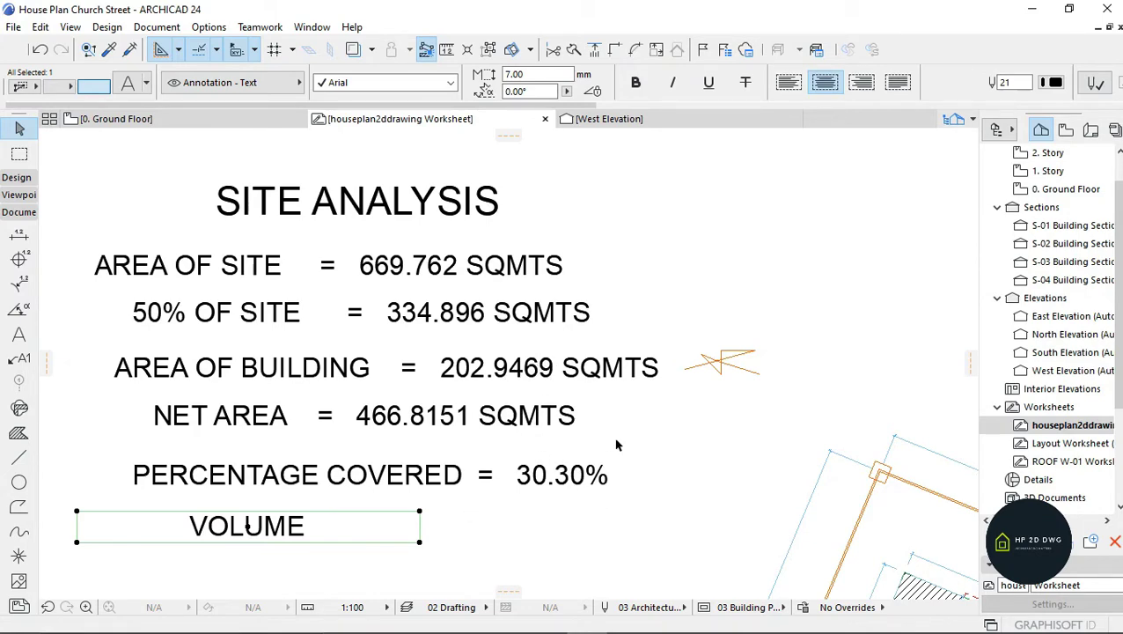
Step: Open the Layout Worksheet and zoom around its section and elevation drawings
{"action": "key", "text": "Escape"}
{"action": "scroll", "coordinate": [563, 378], "scroll_direction": "down", "scroll_amount": 5}
{"action": "scroll", "coordinate": [564, 379], "scroll_direction": "up", "scroll_amount": 5}
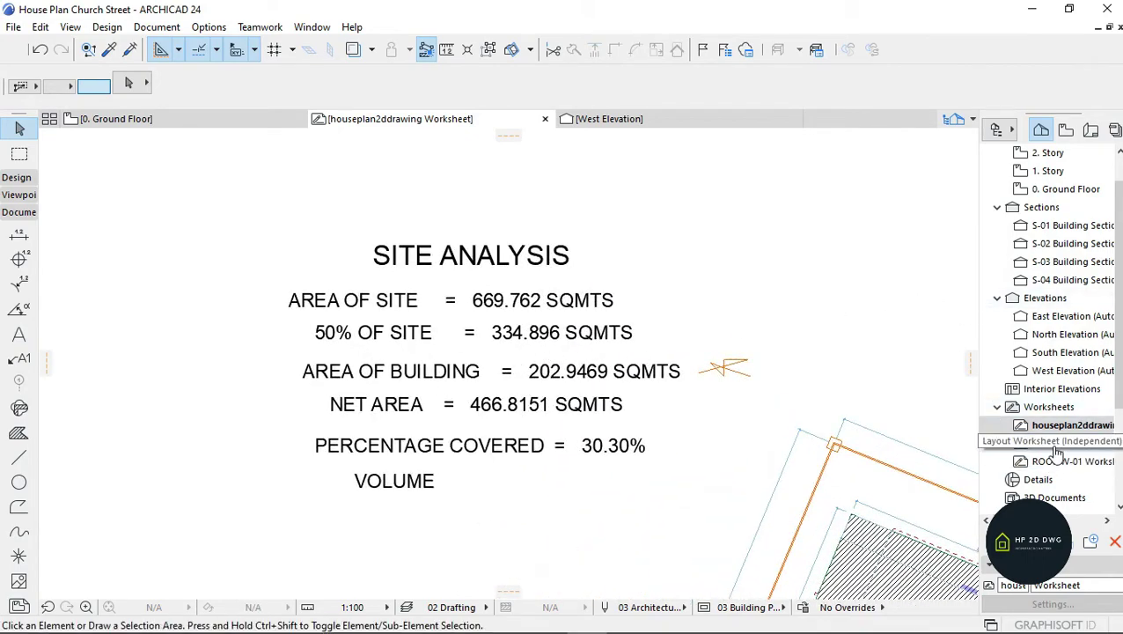
{"action": "left_click", "coordinate": [1060, 445]}
{"action": "scroll", "coordinate": [560, 302], "scroll_direction": "down", "scroll_amount": 6}
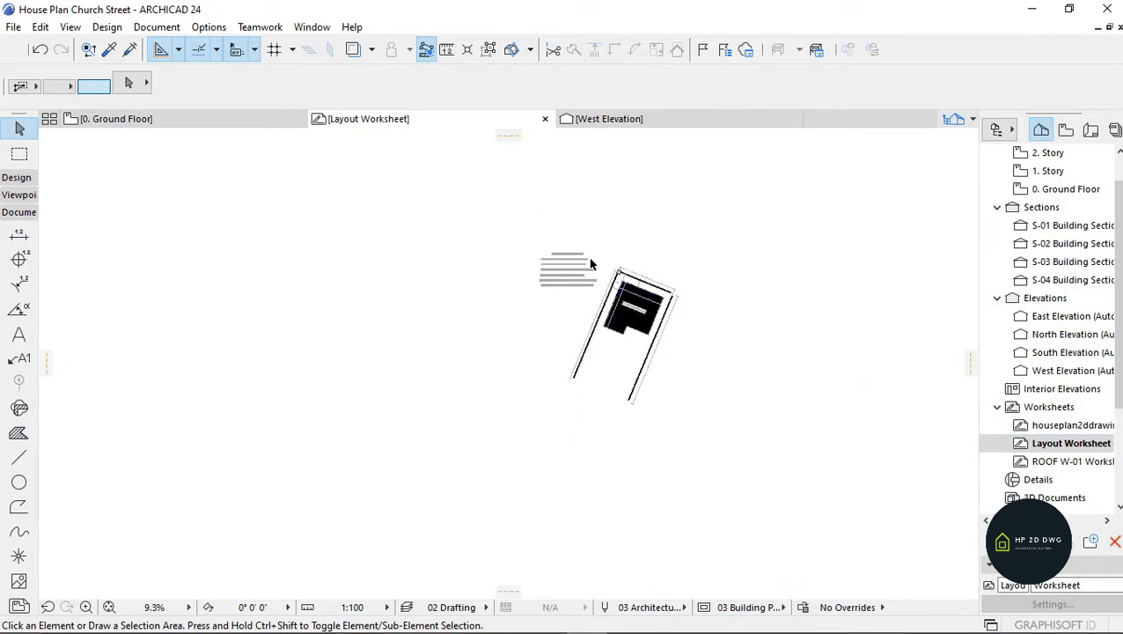
{"action": "scroll", "coordinate": [555, 290], "scroll_direction": "up", "scroll_amount": 5}
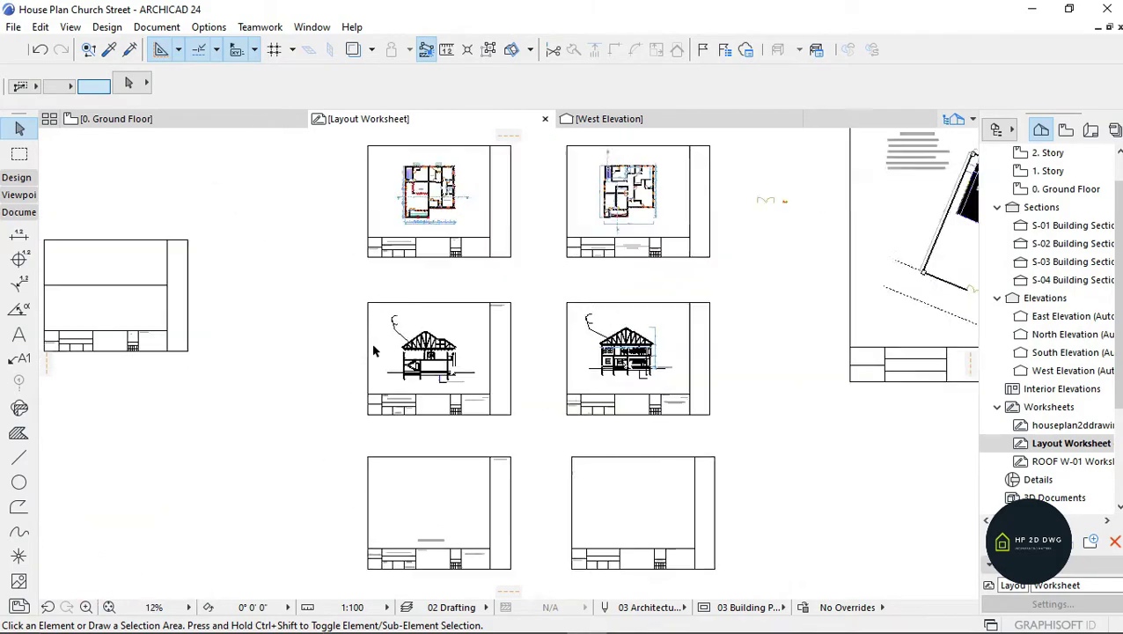
{"action": "scroll", "coordinate": [493, 370], "scroll_direction": "down", "scroll_amount": 1}
{"action": "scroll", "coordinate": [493, 370], "scroll_direction": "up", "scroll_amount": 3}
{"action": "scroll", "coordinate": [499, 371], "scroll_direction": "down", "scroll_amount": 3}
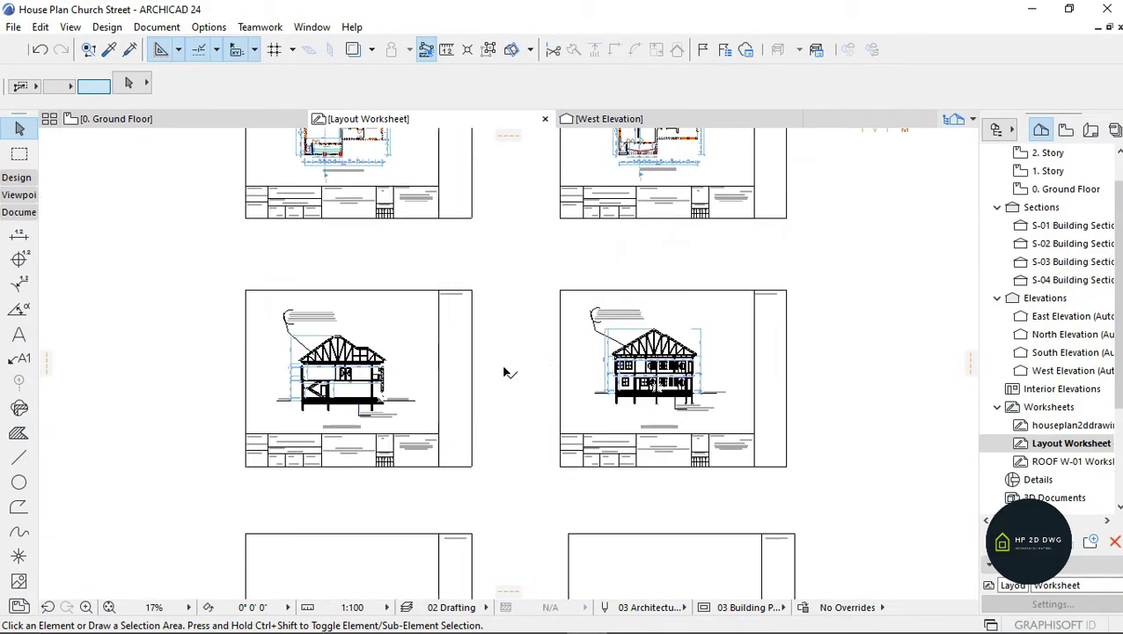
{"action": "scroll", "coordinate": [336, 372], "scroll_direction": "up", "scroll_amount": 1}
{"action": "scroll", "coordinate": [682, 301], "scroll_direction": "up", "scroll_amount": 8}
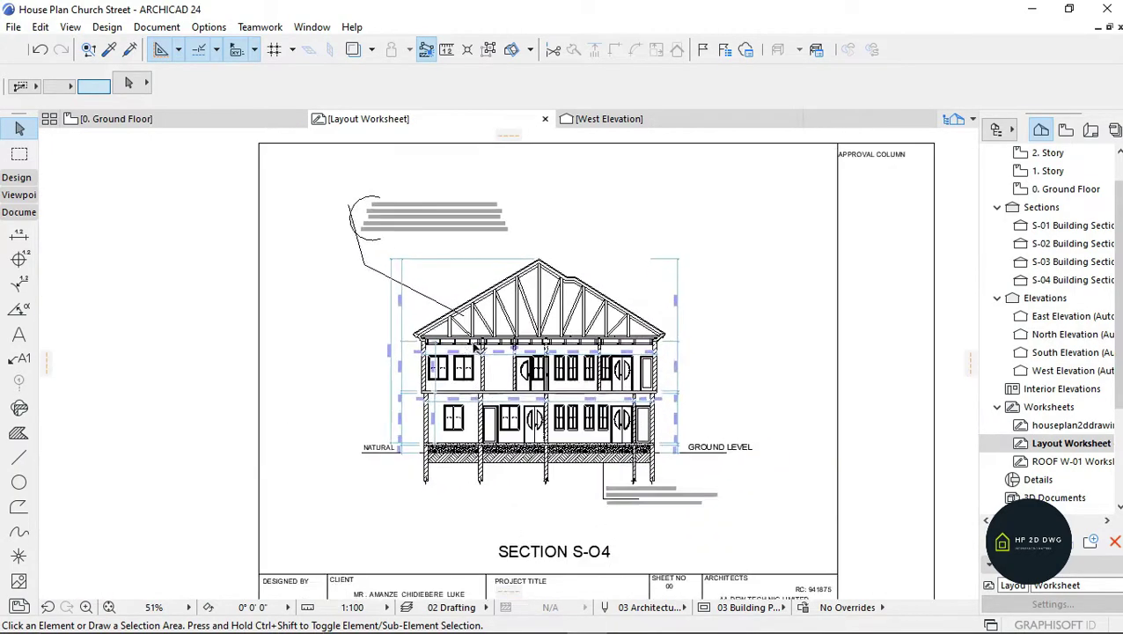
{"action": "scroll", "coordinate": [398, 364], "scroll_direction": "up", "scroll_amount": 1}
{"action": "scroll", "coordinate": [387, 374], "scroll_direction": "down", "scroll_amount": 3}
{"action": "scroll", "coordinate": [341, 391], "scroll_direction": "up", "scroll_amount": 3}
{"action": "scroll", "coordinate": [370, 393], "scroll_direction": "down", "scroll_amount": 3}
{"action": "scroll", "coordinate": [366, 495], "scroll_direction": "up", "scroll_amount": 6}
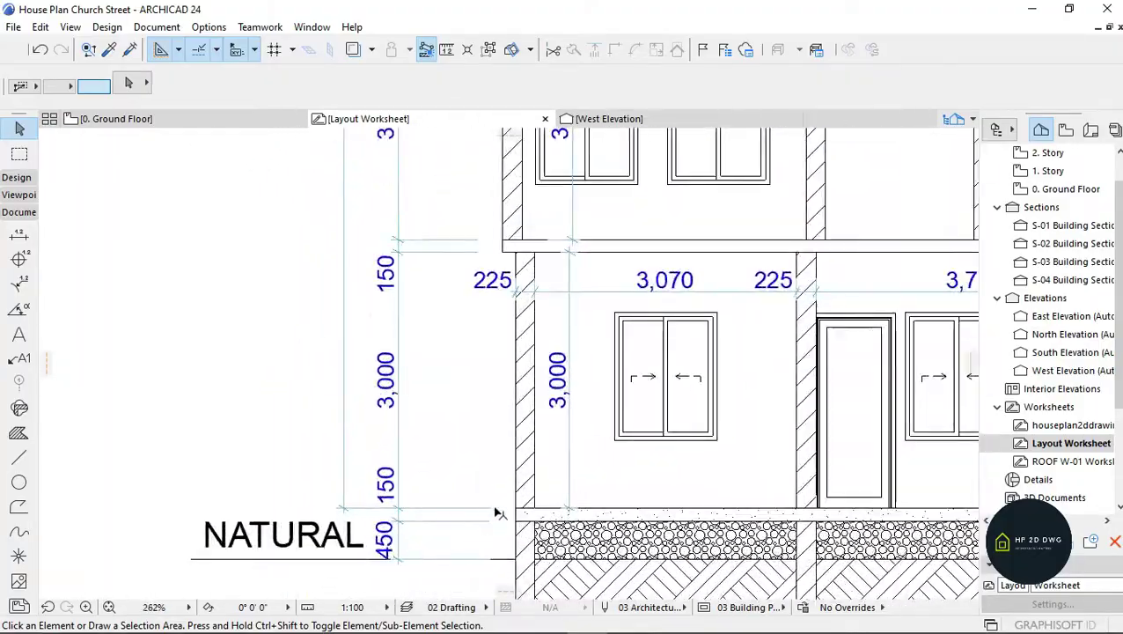
{"action": "scroll", "coordinate": [493, 502], "scroll_direction": "down", "scroll_amount": 1}
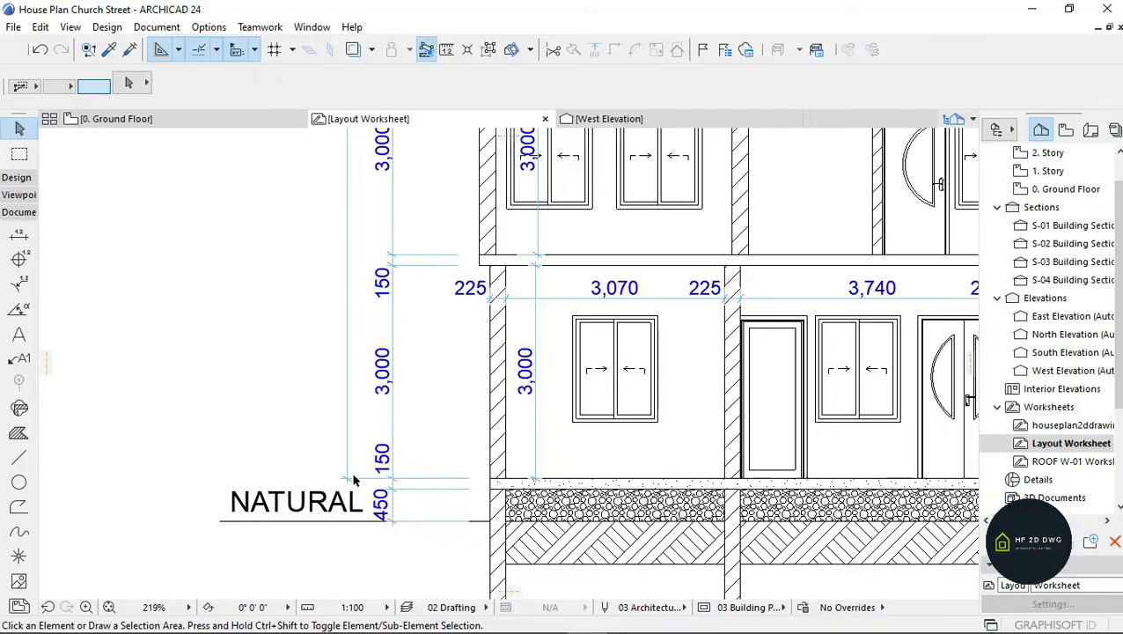
{"action": "scroll", "coordinate": [349, 480], "scroll_direction": "down", "scroll_amount": 7}
{"action": "scroll", "coordinate": [374, 447], "scroll_direction": "up", "scroll_amount": 5}
{"action": "scroll", "coordinate": [526, 308], "scroll_direction": "down", "scroll_amount": 2}
{"action": "scroll", "coordinate": [599, 310], "scroll_direction": "up", "scroll_amount": 6}
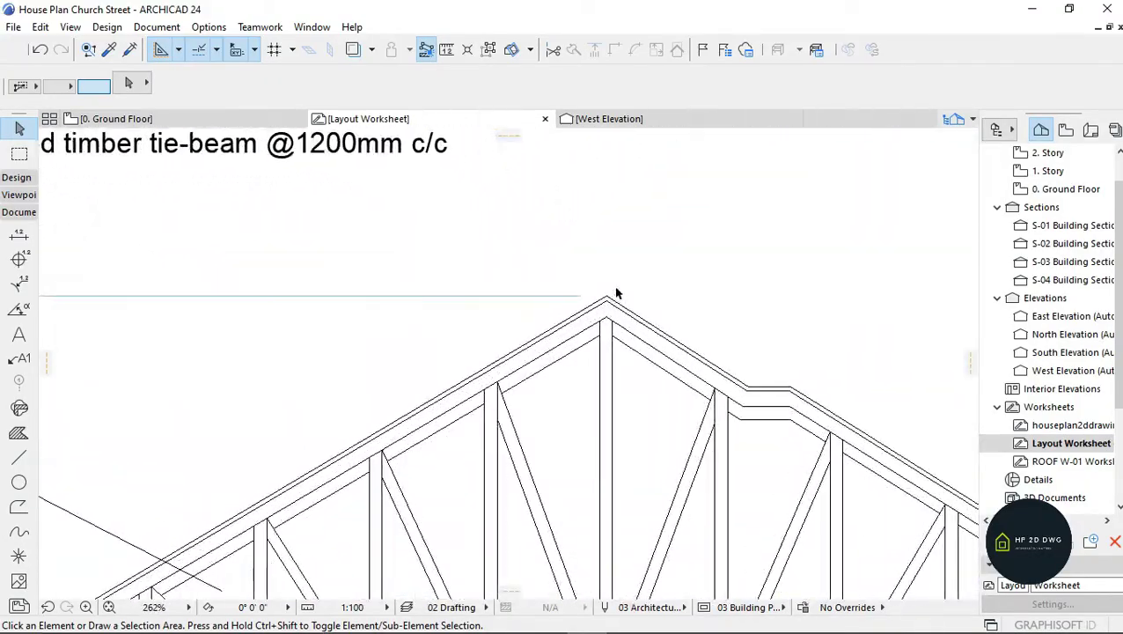
{"action": "scroll", "coordinate": [528, 388], "scroll_direction": "down", "scroll_amount": 6}
{"action": "scroll", "coordinate": [414, 352], "scroll_direction": "up", "scroll_amount": 8}
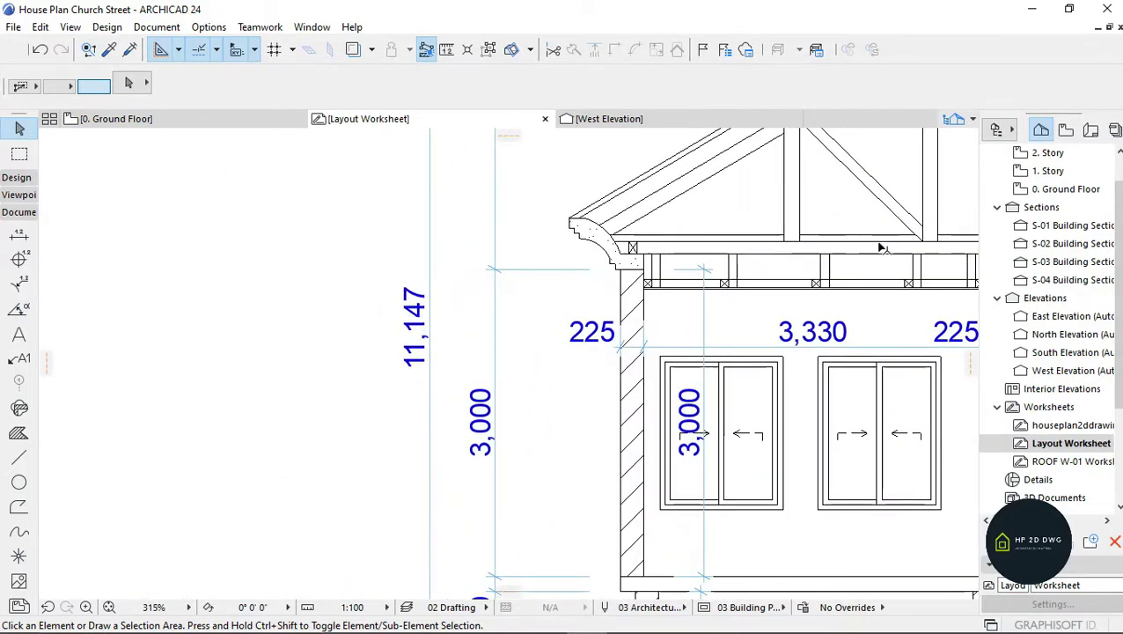
Step: Return to the houseplan2ddrawing worksheet and enter 2262.2490 as the VOLUME value
{"action": "double_click", "coordinate": [1076, 425]}
{"action": "scroll", "coordinate": [497, 301], "scroll_direction": "down", "scroll_amount": 3}
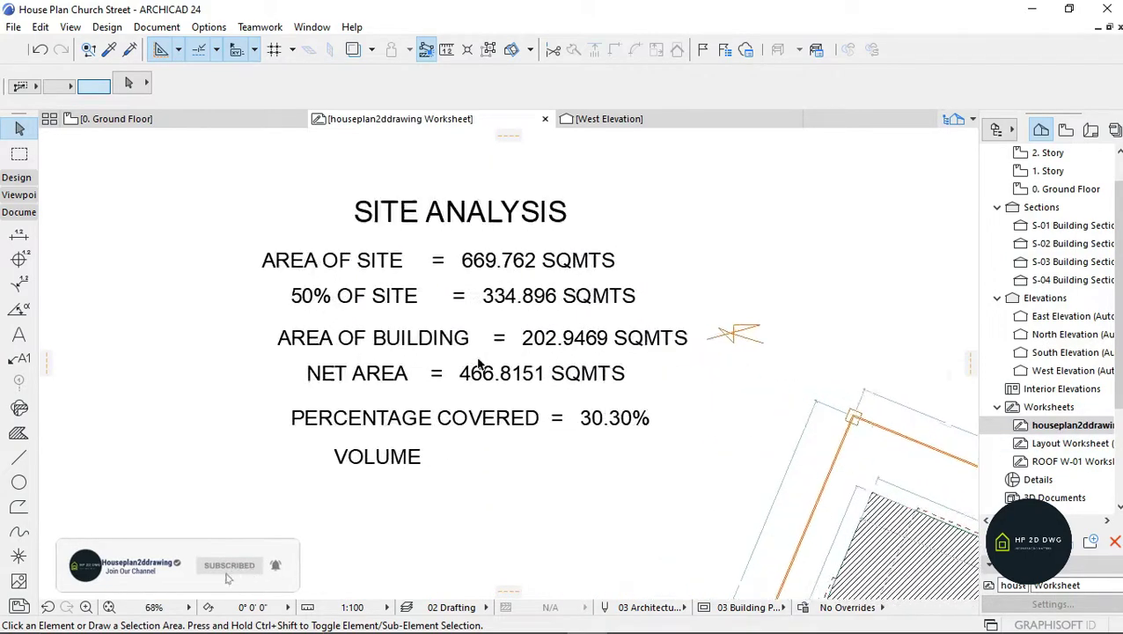
{"action": "scroll", "coordinate": [480, 364], "scroll_direction": "up", "scroll_amount": 5}
{"action": "scroll", "coordinate": [480, 363], "scroll_direction": "down", "scroll_amount": 2}
{"action": "scroll", "coordinate": [479, 363], "scroll_direction": "up", "scroll_amount": 3}
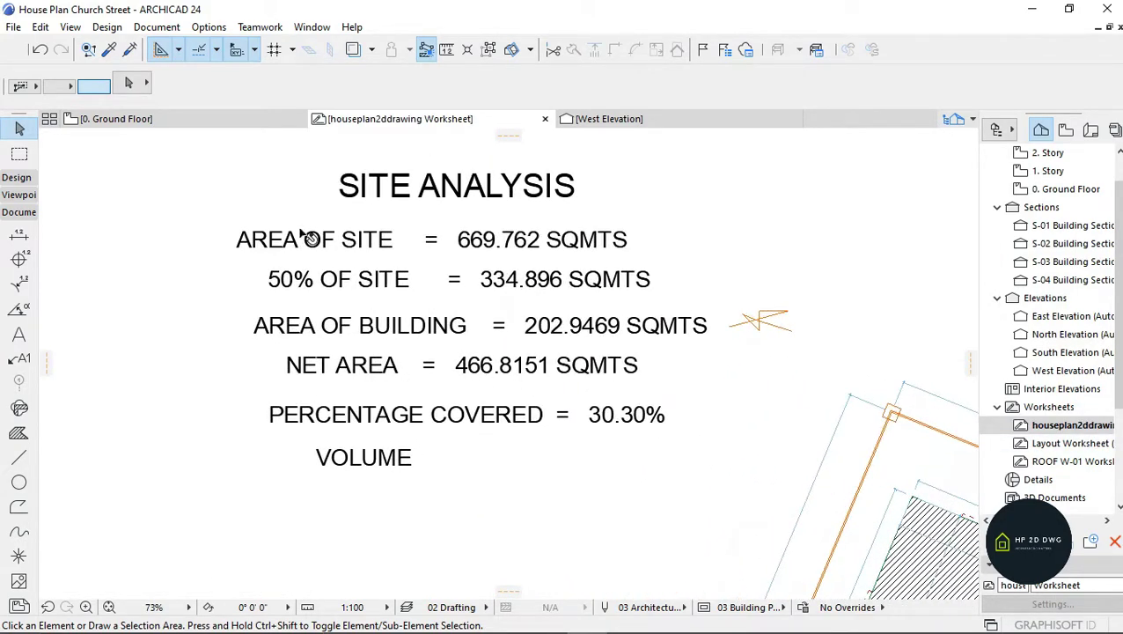
{"action": "left_click", "coordinate": [399, 465]}
{"action": "double_click", "coordinate": [421, 460]}
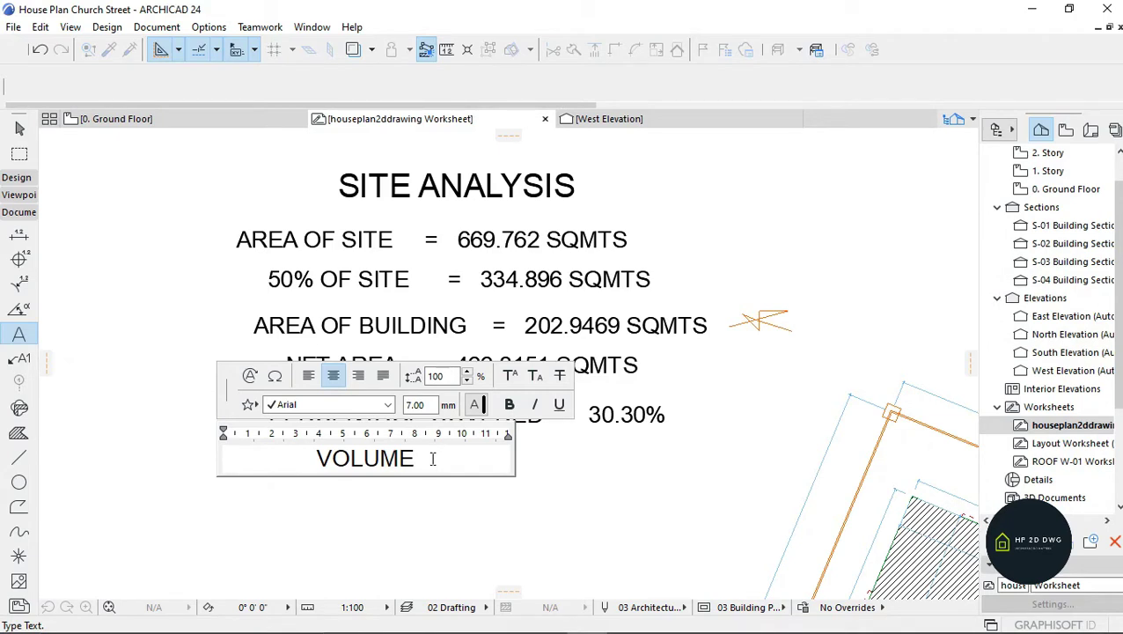
{"action": "type", "text": "22"}
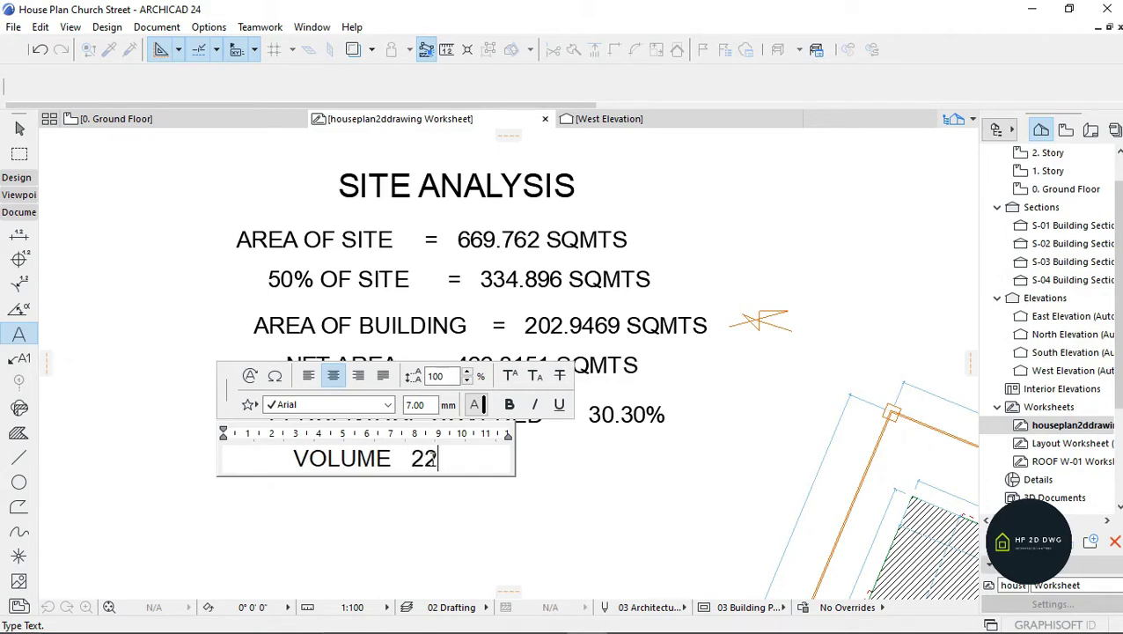
{"action": "type", "text": "62"}
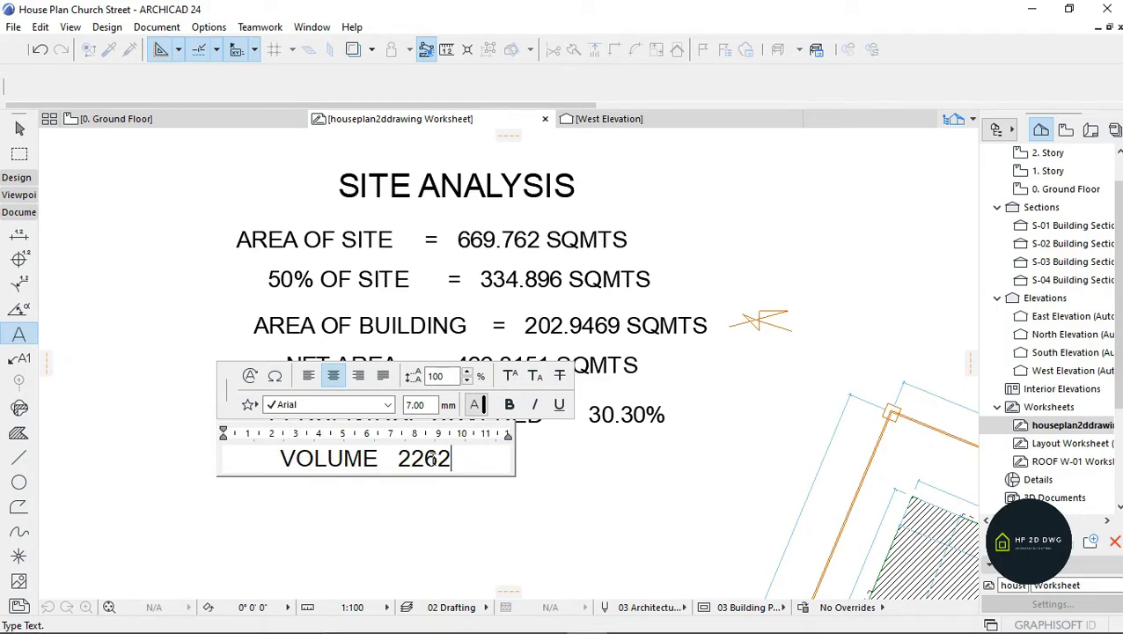
{"action": "type", "text": ".2490"}
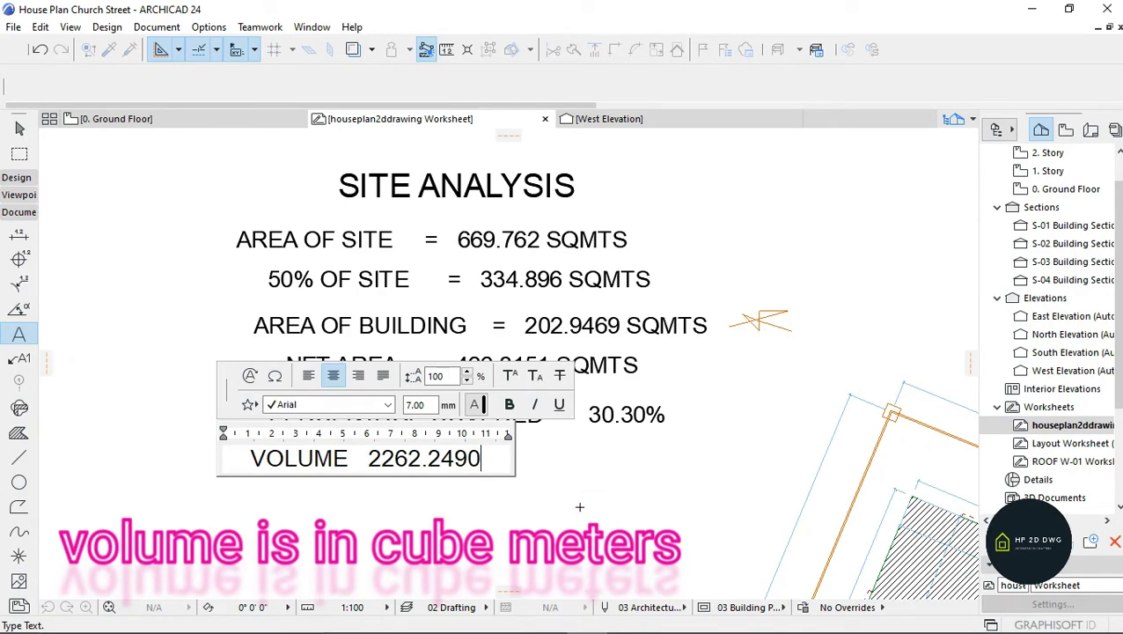
{"action": "key", "text": "Escape"}
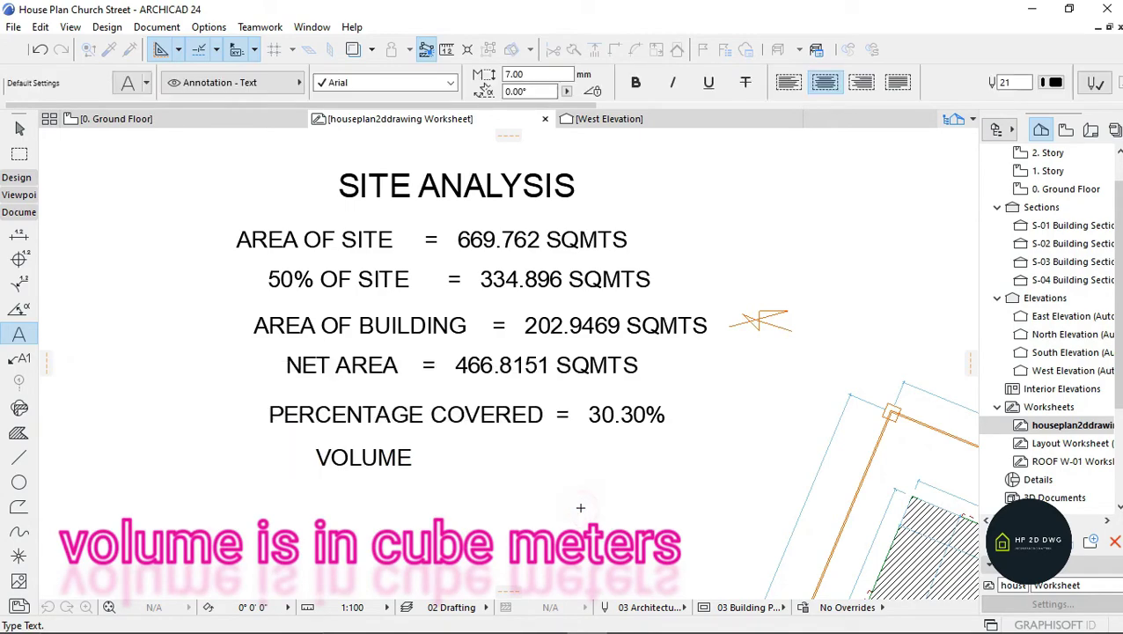
{"action": "key", "text": "Escape"}
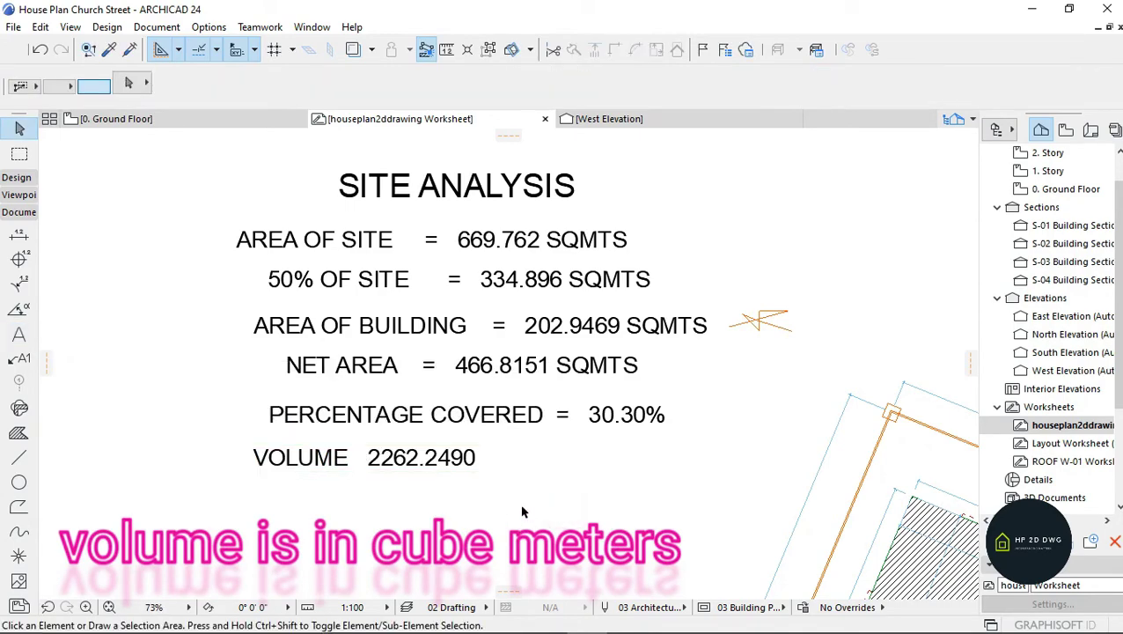
Step: Select the line mark beside AREA OF BUILDING, excluding the text, and delete it
{"action": "scroll", "coordinate": [475, 440], "scroll_direction": "down", "scroll_amount": 6}
{"action": "scroll", "coordinate": [472, 422], "scroll_direction": "up", "scroll_amount": 3}
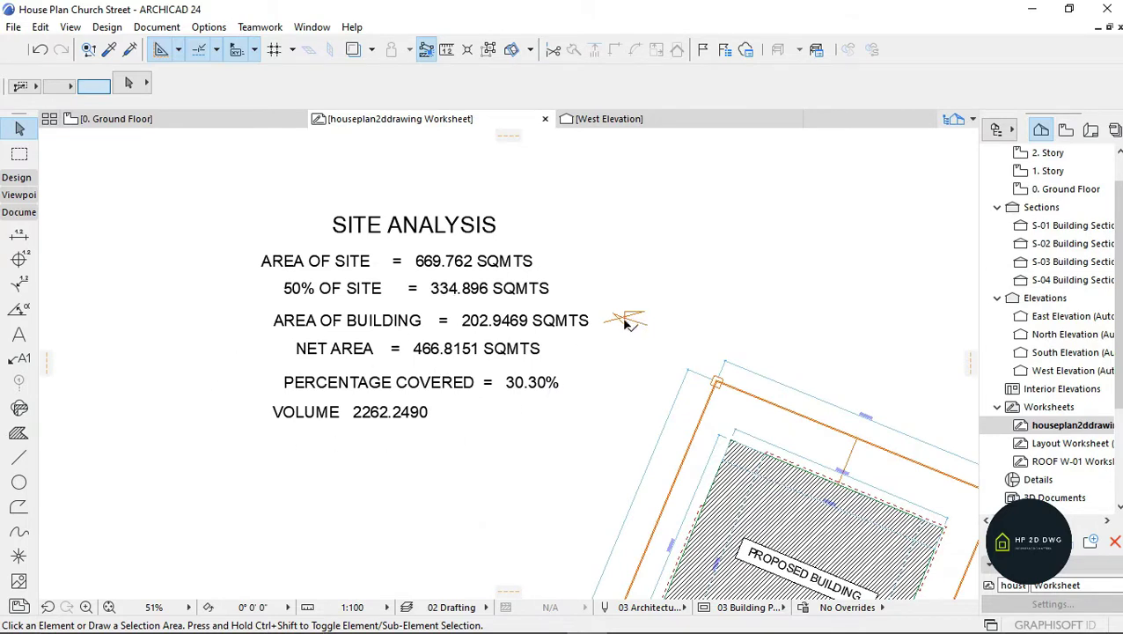
{"action": "left_click_drag", "start_coordinate": [650, 294], "coordinate": [604, 349]}
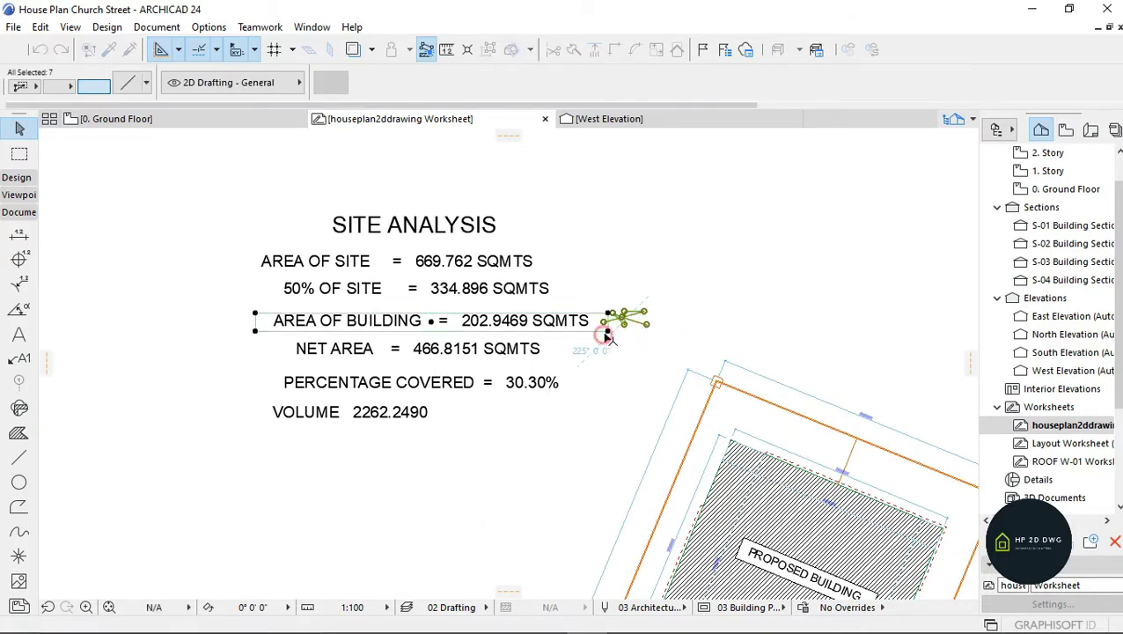
{"action": "left_click", "coordinate": [640, 379]}
{"action": "left_click_drag", "start_coordinate": [652, 297], "coordinate": [606, 350]}
{"action": "left_click", "coordinate": [525, 333], "text": "shift"}
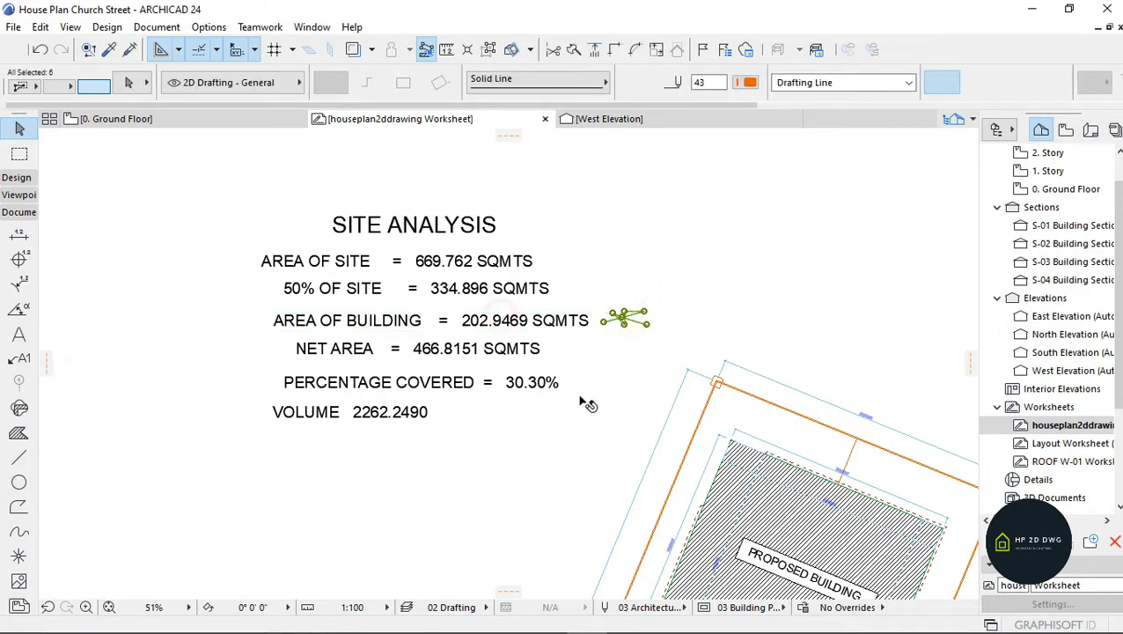
{"action": "key", "text": "Delete"}
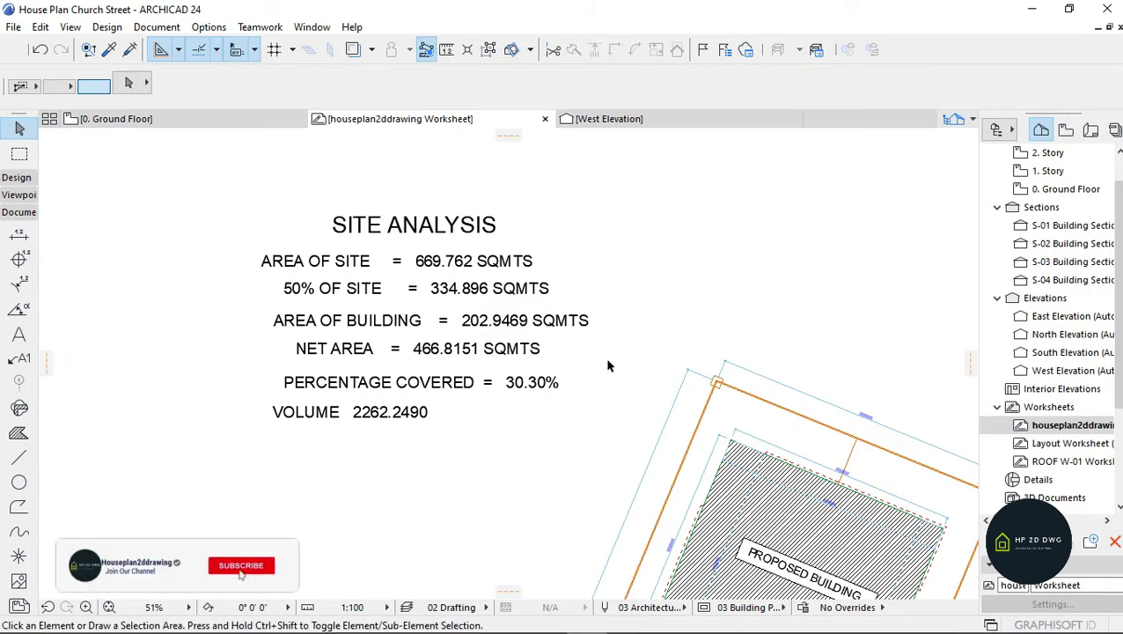